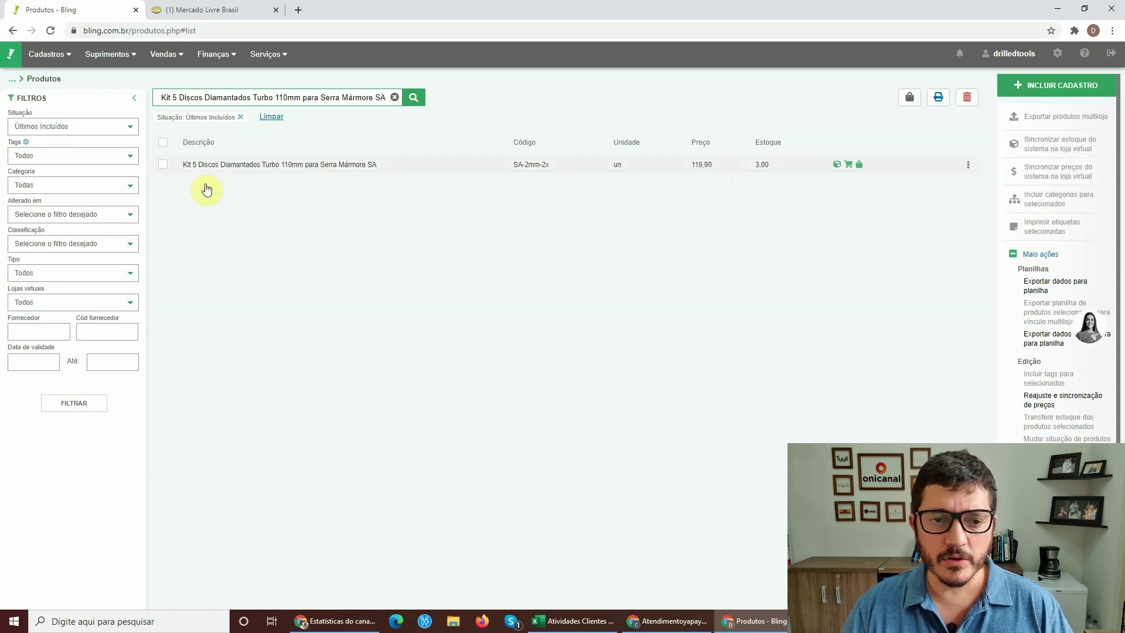
- Link the Kit 5 Discos Diamantados Turbo product to the Discos de Corte category of the ML Drilled store and save
{"action": "left_click", "coordinate": [162, 165]}
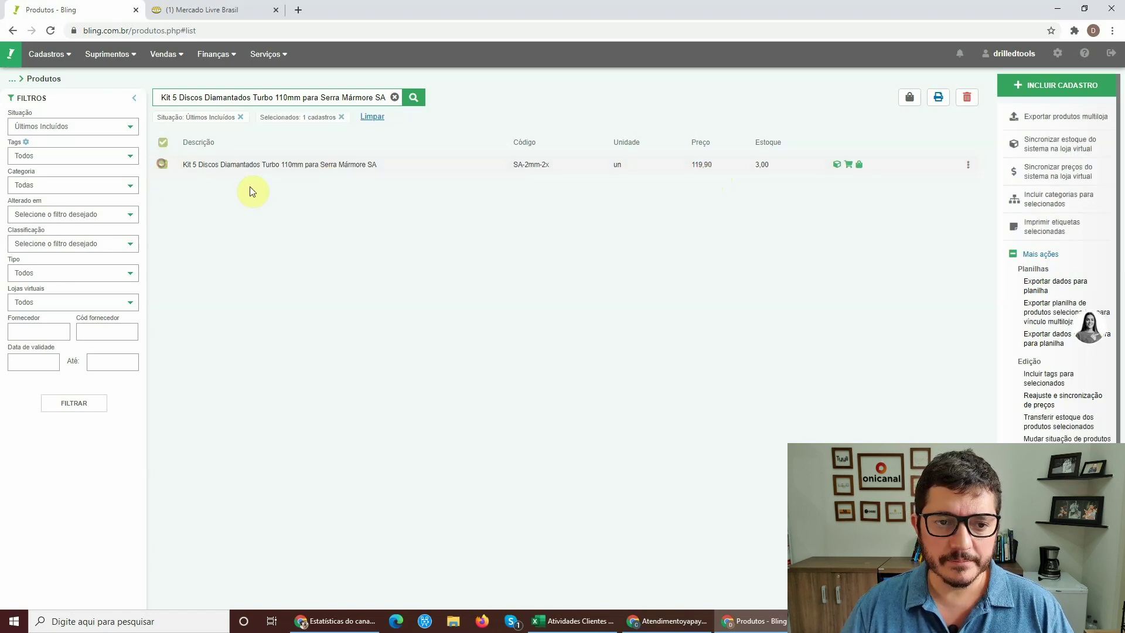
{"action": "left_click", "coordinate": [1061, 198]}
{"action": "left_click", "coordinate": [434, 366]}
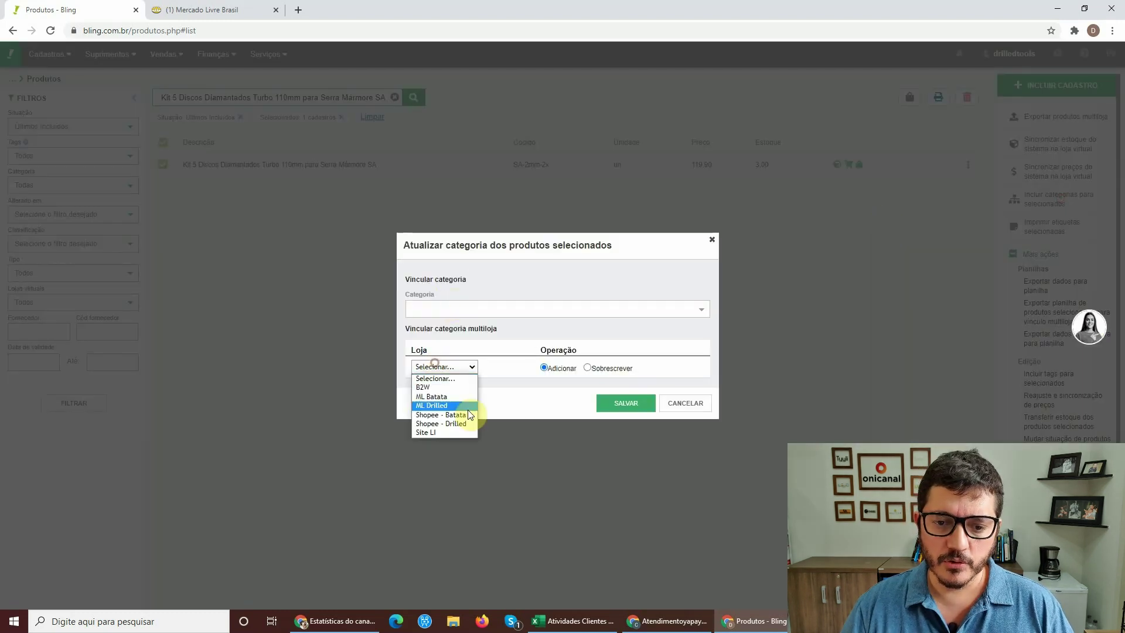
{"action": "left_click", "coordinate": [427, 406]}
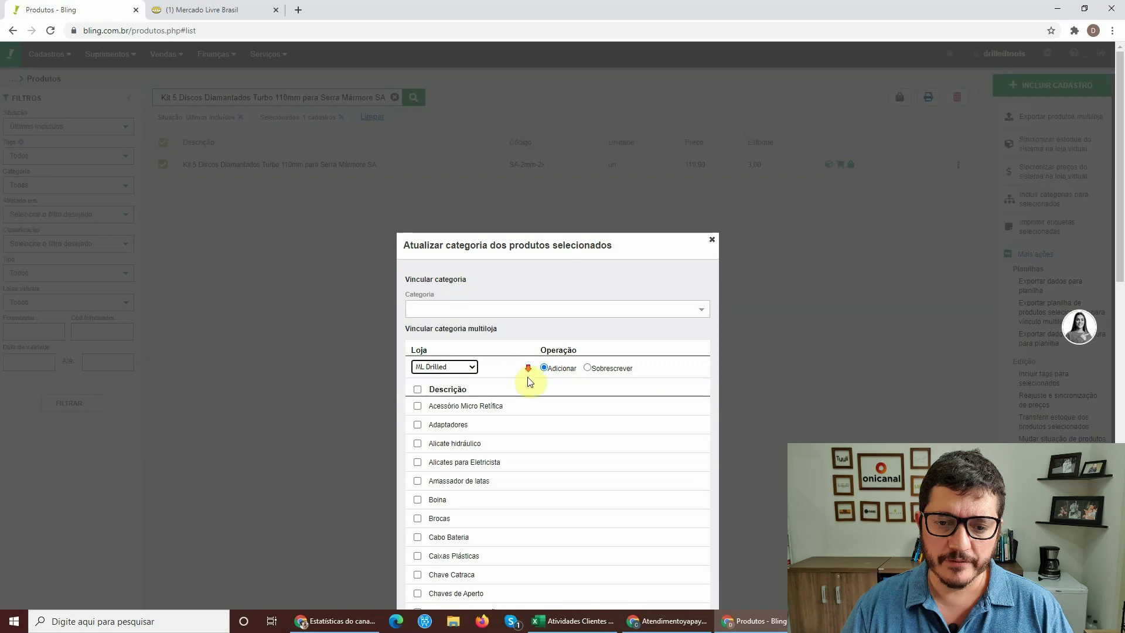
{"action": "scroll", "coordinate": [528, 357], "scroll_direction": "down", "scroll_amount": 4}
{"action": "left_click", "coordinate": [417, 434]}
{"action": "scroll", "coordinate": [594, 409], "scroll_direction": "down", "scroll_amount": 10}
{"action": "left_click", "coordinate": [624, 592]}
{"action": "left_click", "coordinate": [656, 371]}
- Export the selected product to the Mercado Livre store and close the export dialog
{"action": "left_click", "coordinate": [1049, 116]}
{"action": "left_click", "coordinate": [372, 281]}
{"action": "left_click", "coordinate": [410, 326]}
{"action": "left_click", "coordinate": [652, 375]}
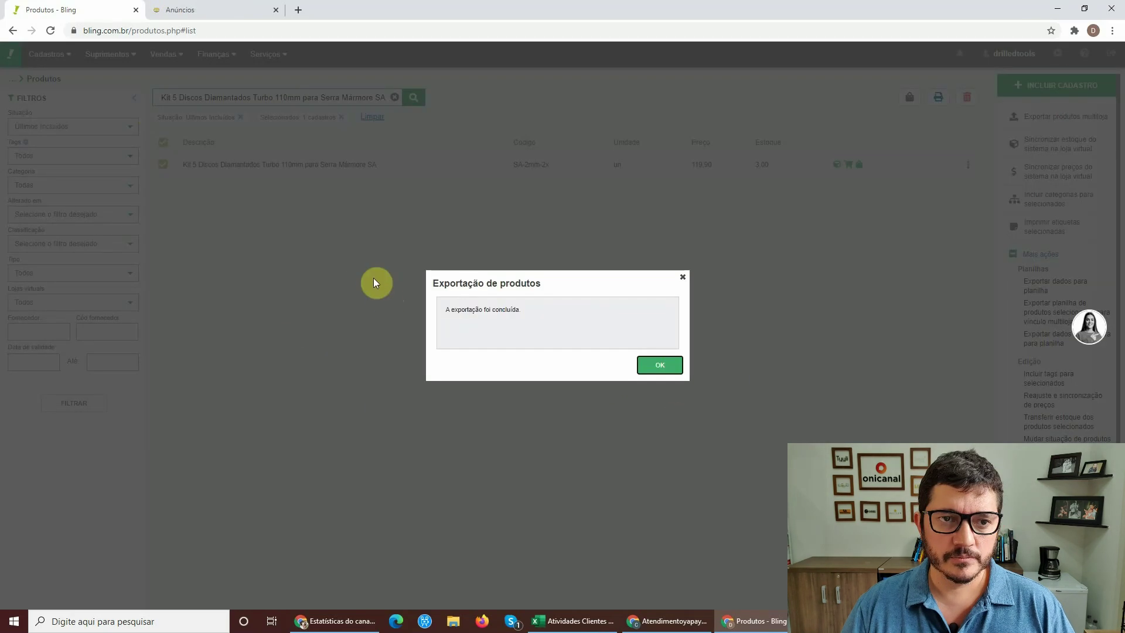
{"action": "left_click", "coordinate": [670, 369]}
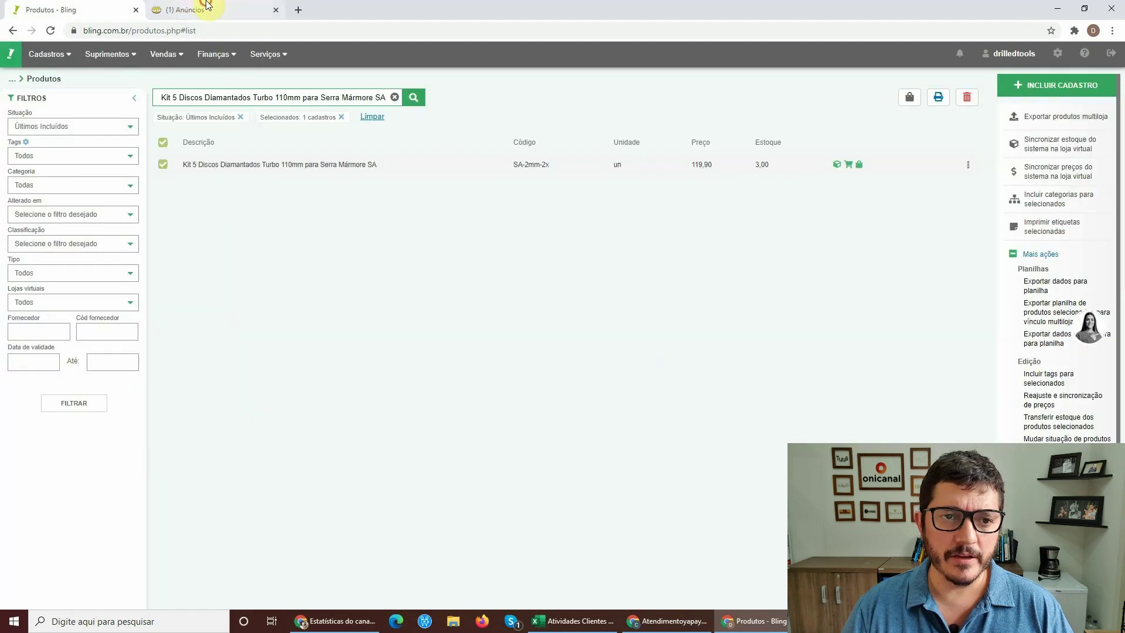
- Switch to Mercado Livre and search the active listings for "discos diamantados"
{"action": "left_click", "coordinate": [199, 9]}
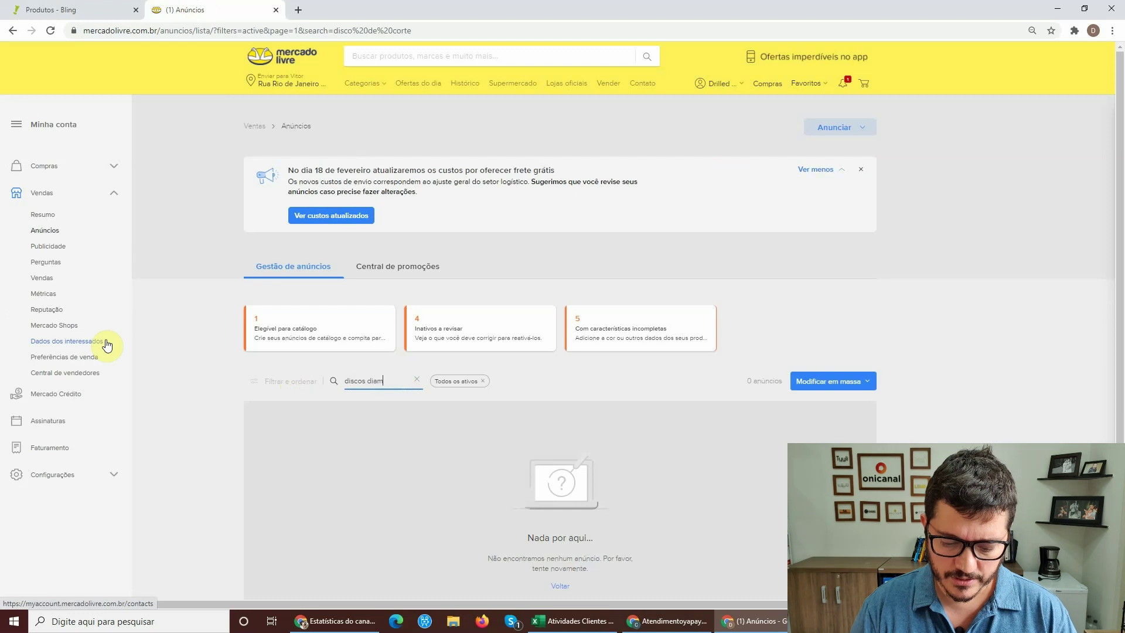
{"action": "type", "text": "discos diamantados"}
{"action": "key", "text": "Return"}
{"action": "scroll", "coordinate": [419, 334], "scroll_direction": "down", "scroll_amount": 2}
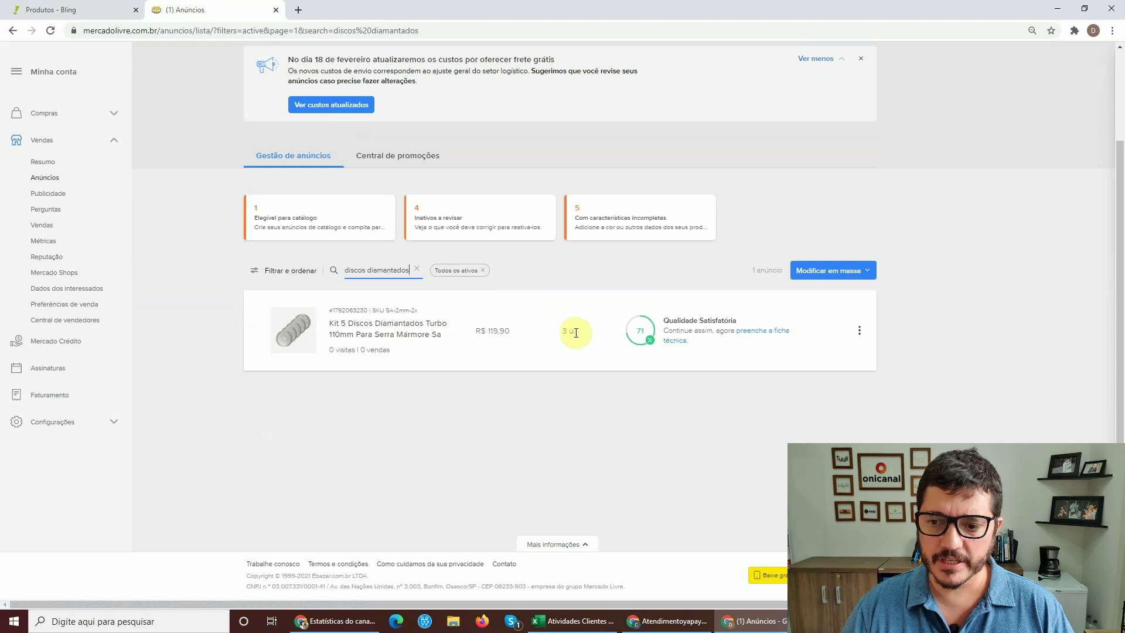
- Open the Kit 5 Discos Diamantados listing for editing in a new tab and expand its Tipo de anúncio section
{"action": "right_click", "coordinate": [406, 329]}
{"action": "left_click", "coordinate": [434, 335]}
{"action": "left_click", "coordinate": [333, 13]}
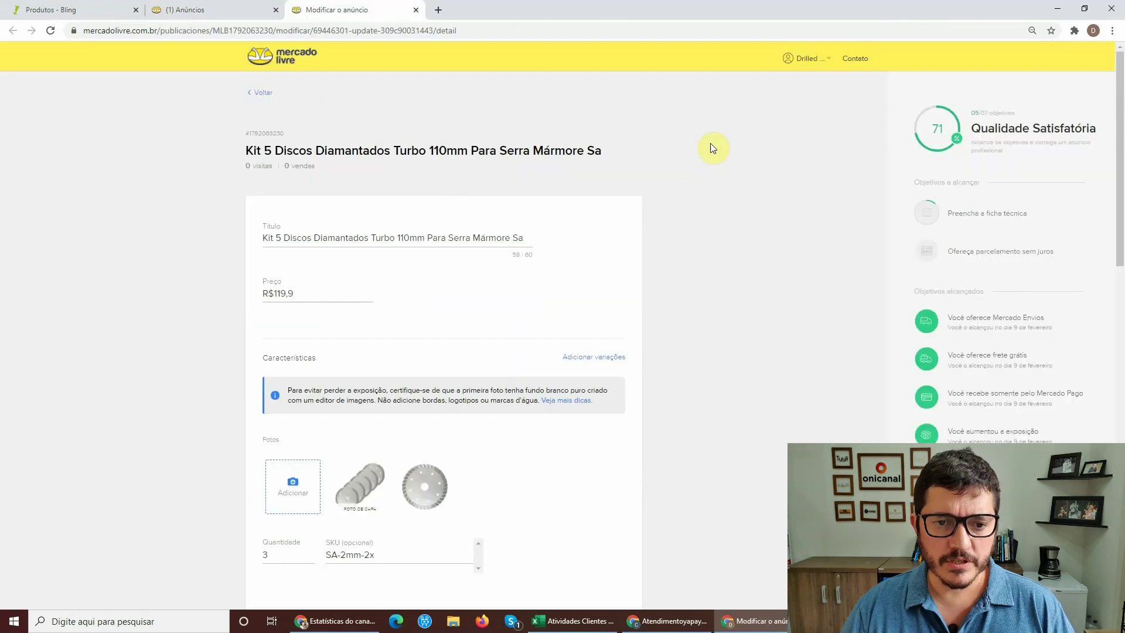
{"action": "scroll", "coordinate": [711, 147], "scroll_direction": "down", "scroll_amount": 1}
{"action": "scroll", "coordinate": [716, 188], "scroll_direction": "down", "scroll_amount": 8}
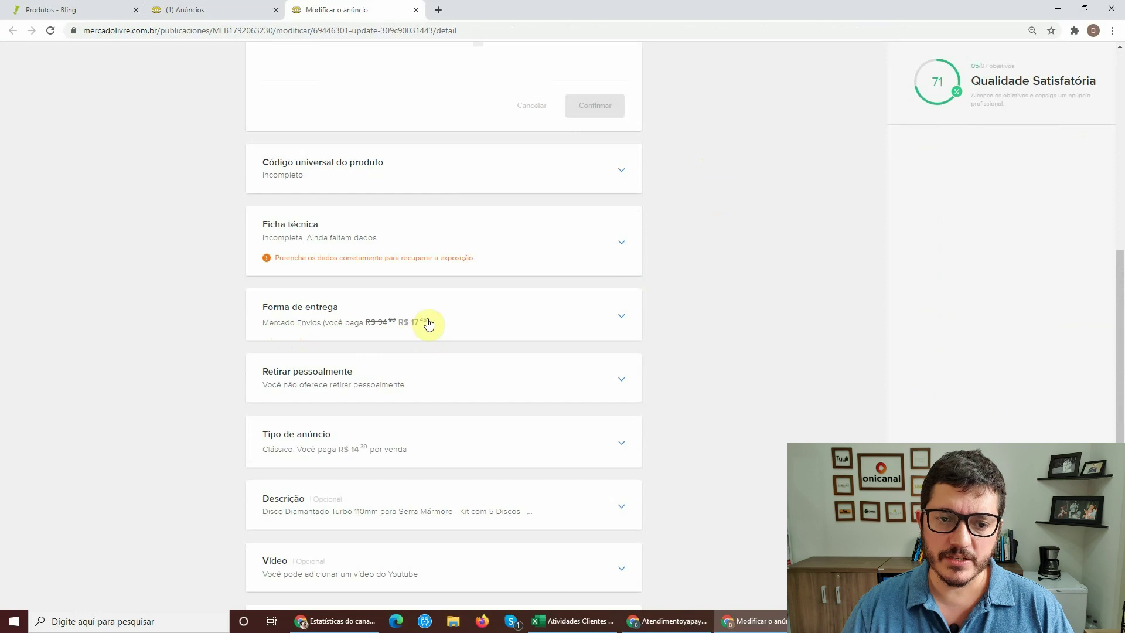
{"action": "scroll", "coordinate": [650, 246], "scroll_direction": "down", "scroll_amount": 2}
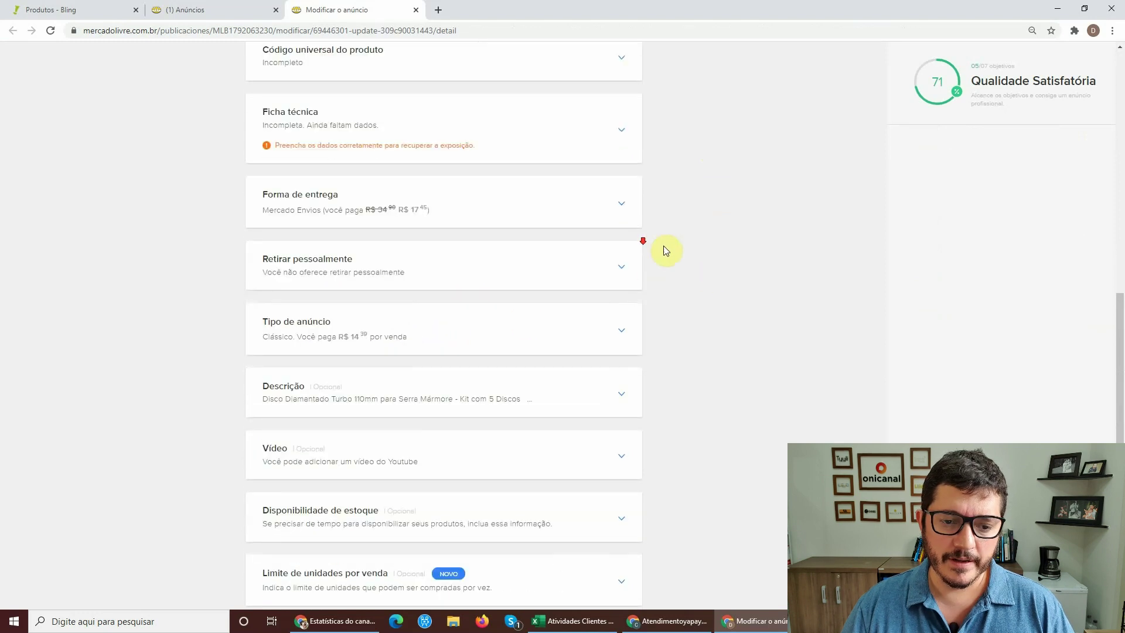
{"action": "left_click", "coordinate": [408, 331]}
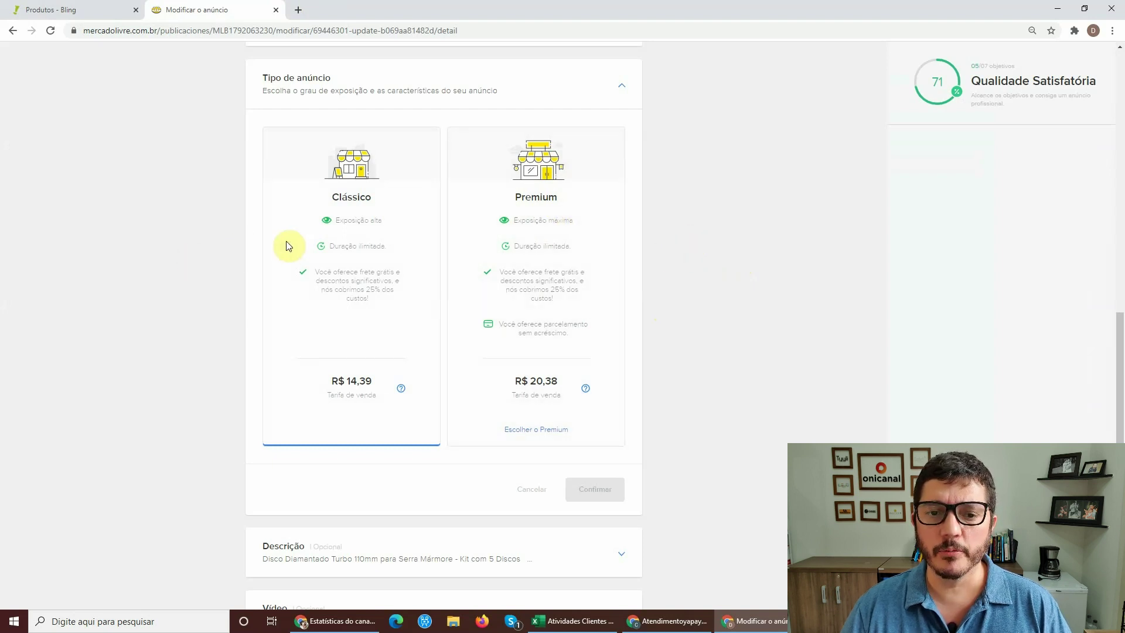
- Return to Bling, show the product's ML Drilled store link details, and select its ID na Loja value
{"action": "left_click", "coordinate": [92, 8]}
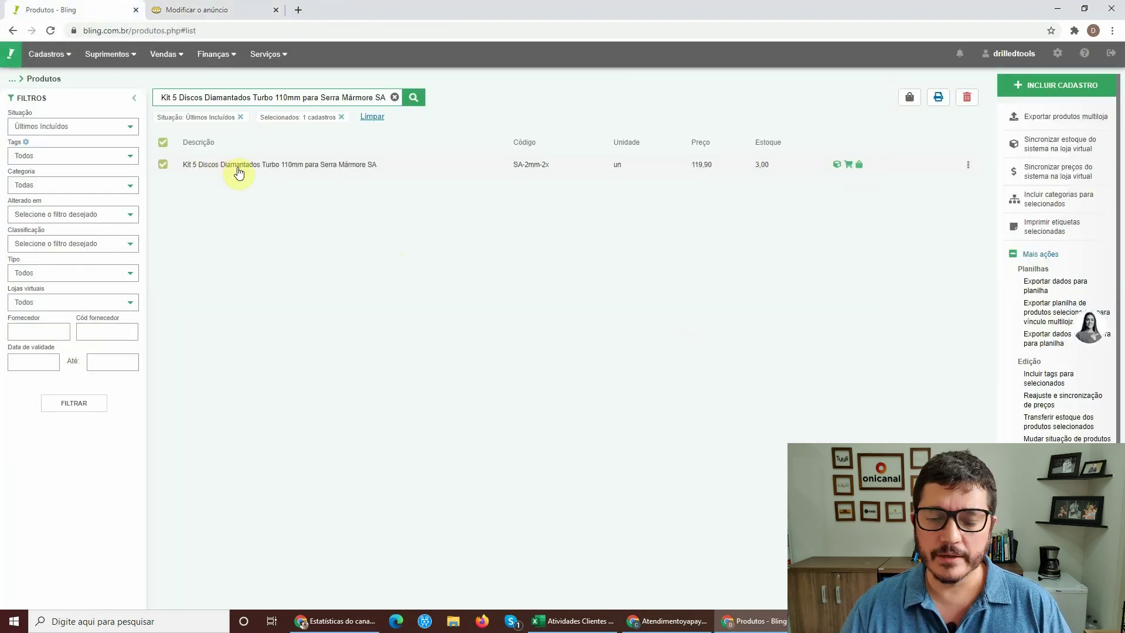
{"action": "left_click", "coordinate": [845, 170]}
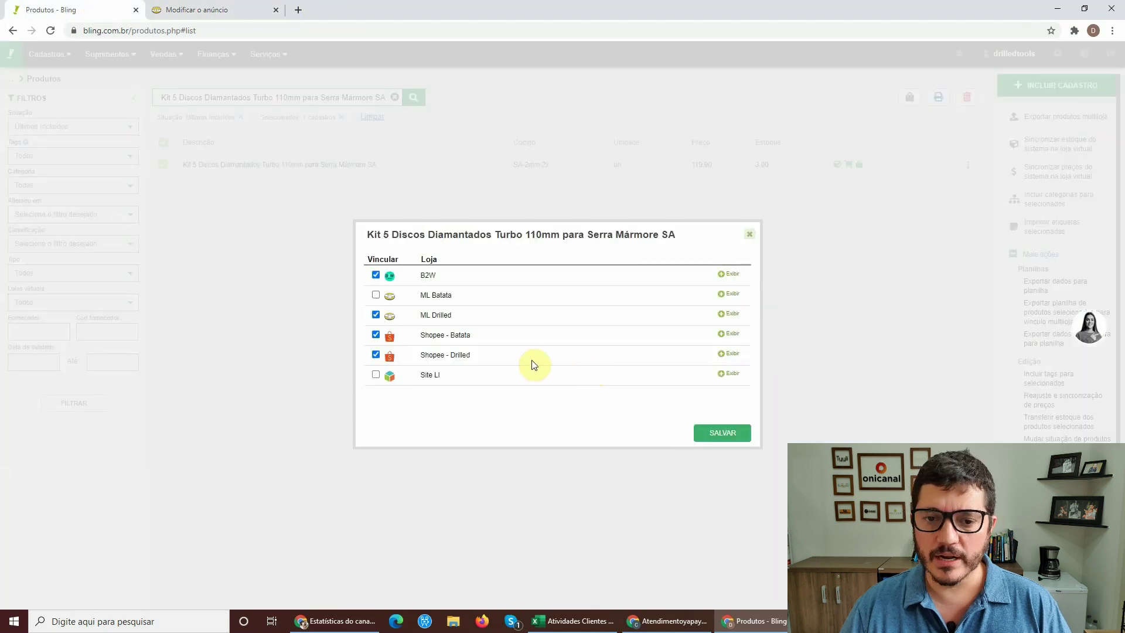
{"action": "left_click", "coordinate": [727, 315]}
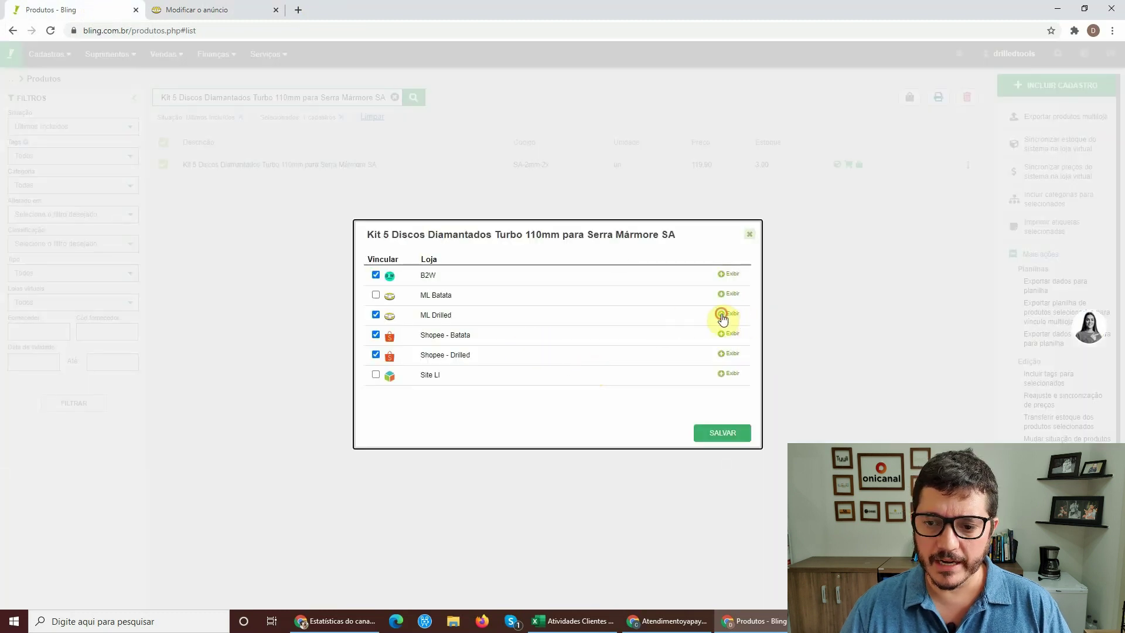
{"action": "scroll", "coordinate": [527, 357], "scroll_direction": "down", "scroll_amount": 1}
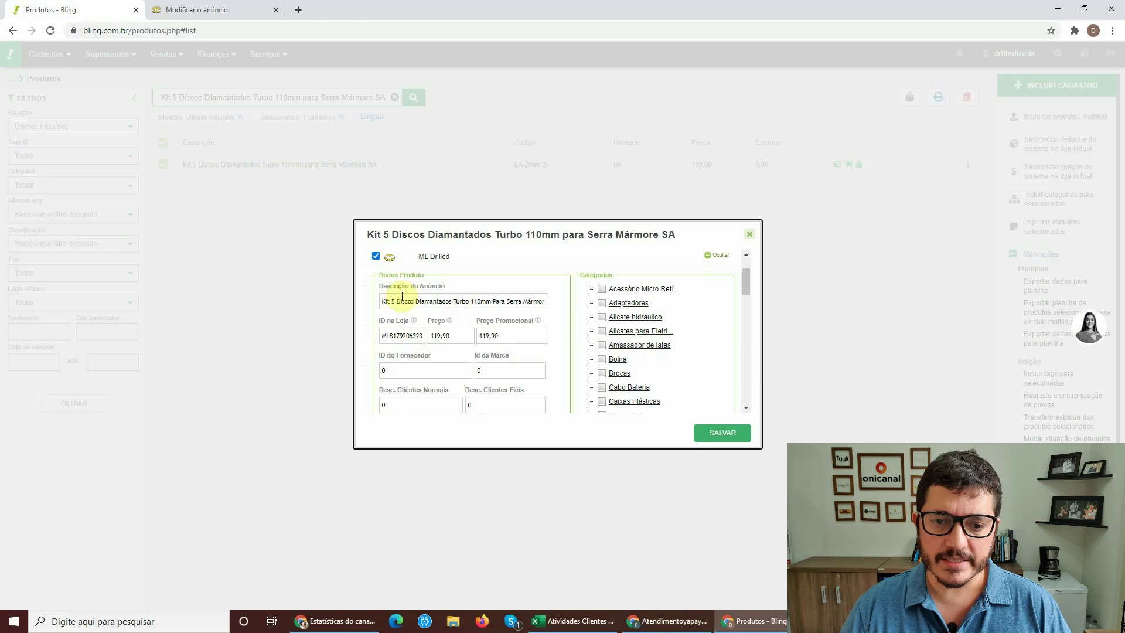
{"action": "double_click", "coordinate": [385, 337]}
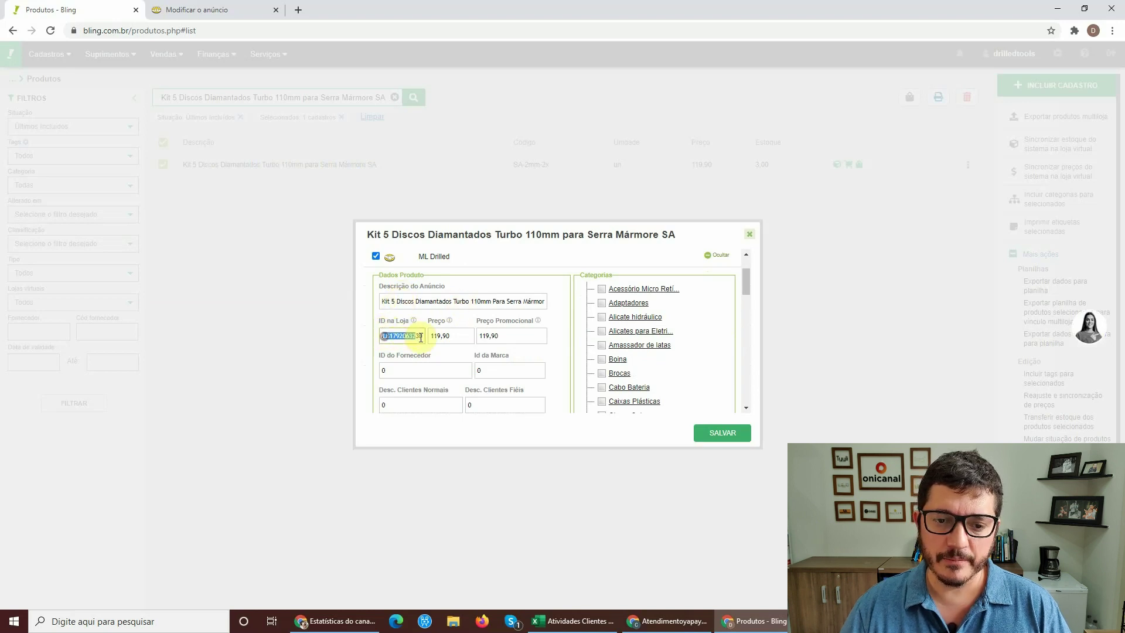
- Compare the store ID with the listing code in the Mercado Livre page address, and return to the Bling product
{"action": "left_click", "coordinate": [217, 10]}
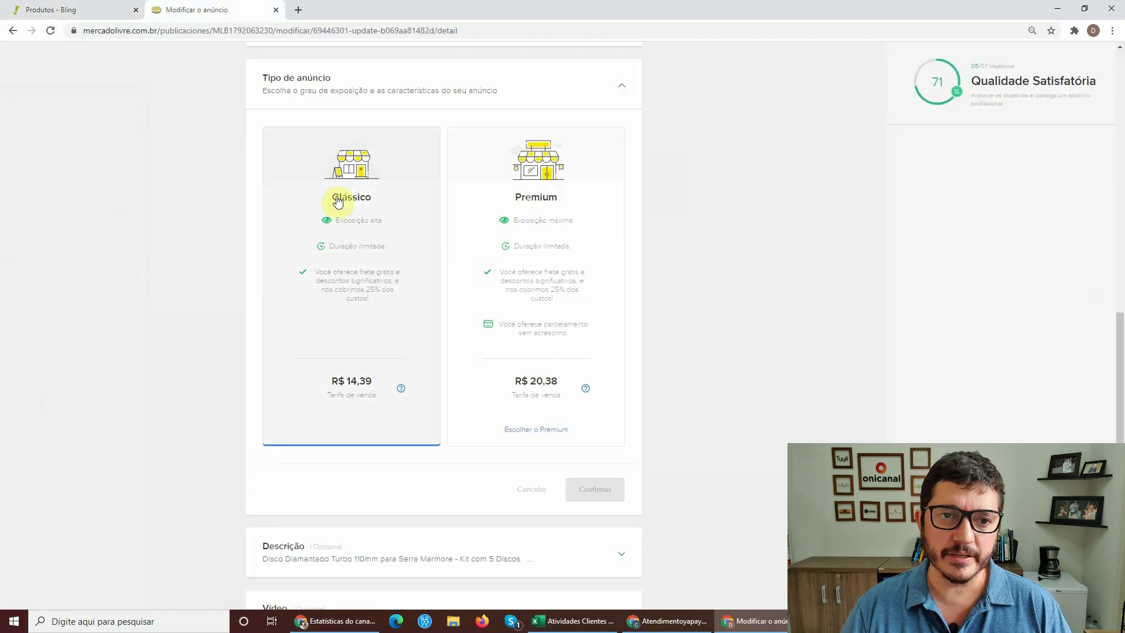
{"action": "scroll", "coordinate": [351, 181], "scroll_direction": "up", "scroll_amount": 10}
{"action": "left_click_drag", "start_coordinate": [255, 30], "coordinate": [271, 34]}
{"action": "left_click", "coordinate": [52, 9]}
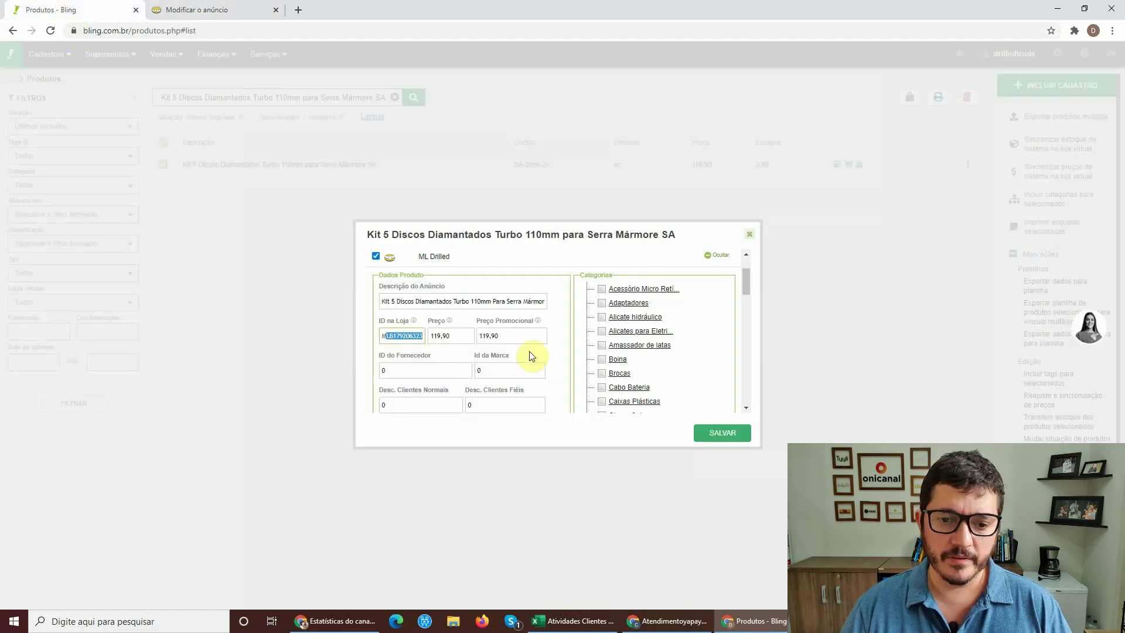
- Add another listing to the product's ML Drilled store link
{"action": "scroll", "coordinate": [550, 343], "scroll_direction": "down", "scroll_amount": 2}
{"action": "scroll", "coordinate": [559, 337], "scroll_direction": "down", "scroll_amount": 10}
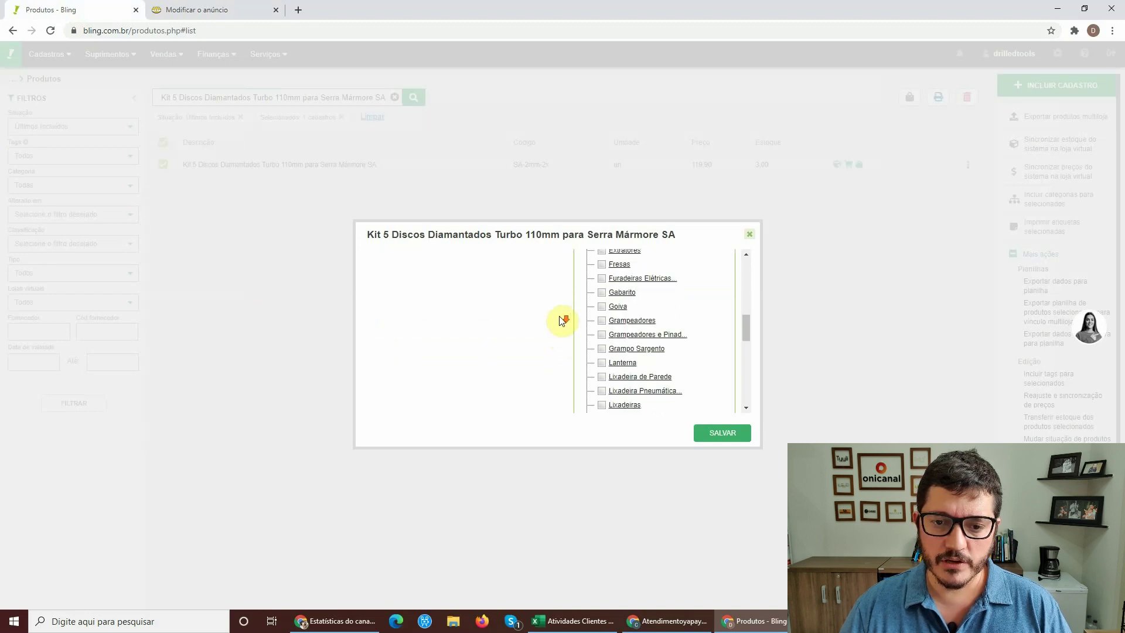
{"action": "left_click", "coordinate": [539, 339]}
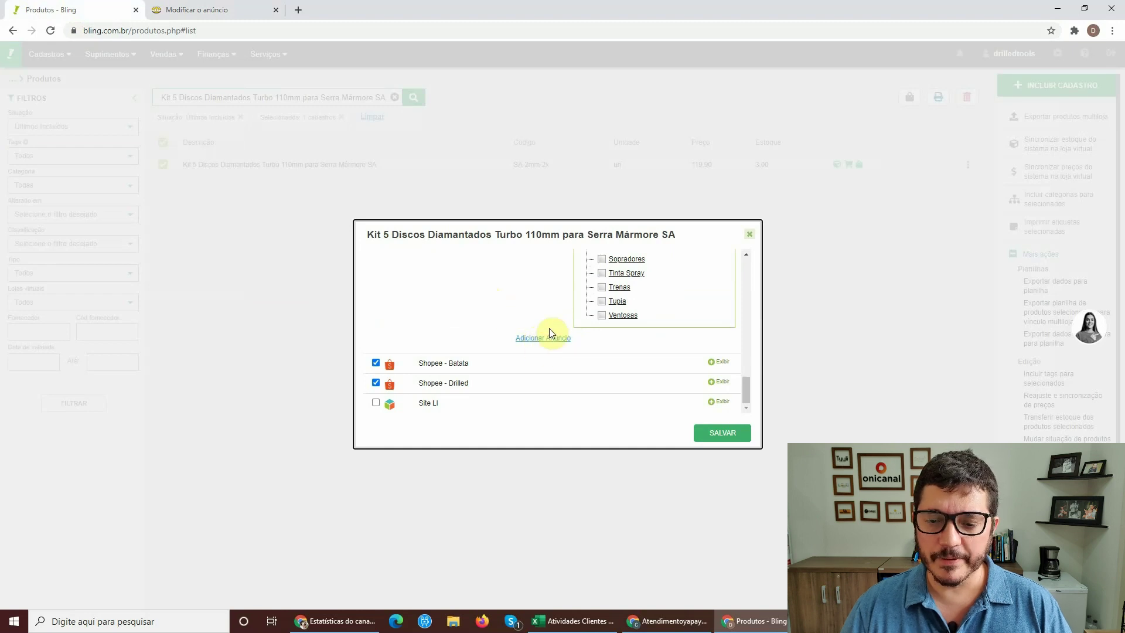
- Examine the existing ML Drilled listing data and the blank fields of the added listing
{"action": "scroll", "coordinate": [548, 328], "scroll_direction": "up", "scroll_amount": 6}
{"action": "scroll", "coordinate": [550, 314], "scroll_direction": "down", "scroll_amount": 3}
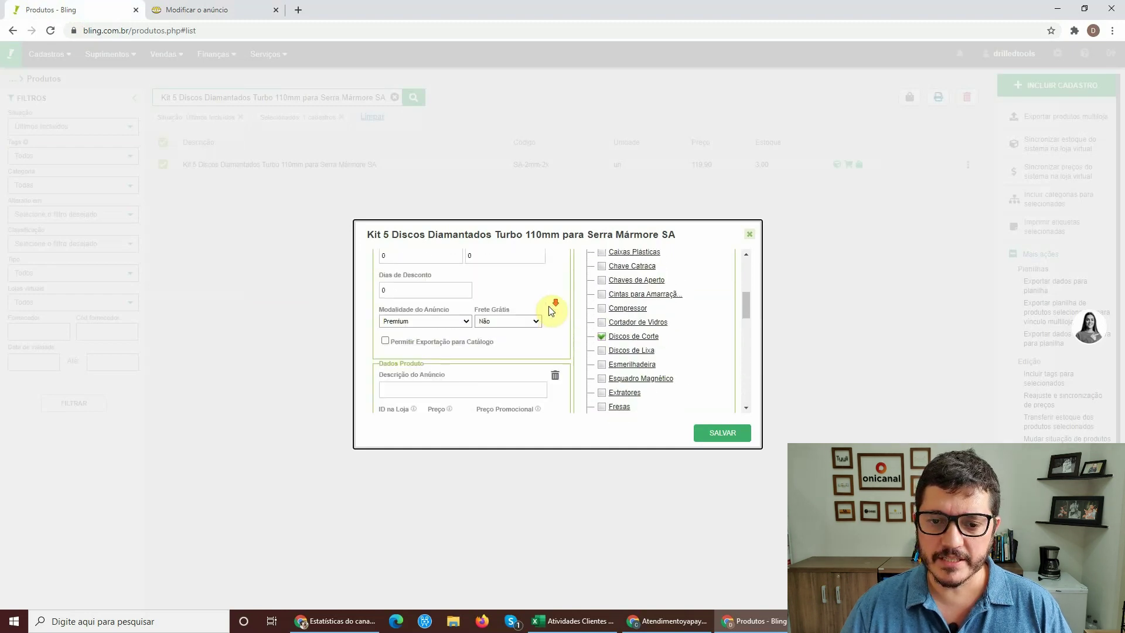
{"action": "scroll", "coordinate": [547, 319], "scroll_direction": "down", "scroll_amount": 3}
{"action": "scroll", "coordinate": [536, 325], "scroll_direction": "up", "scroll_amount": 5}
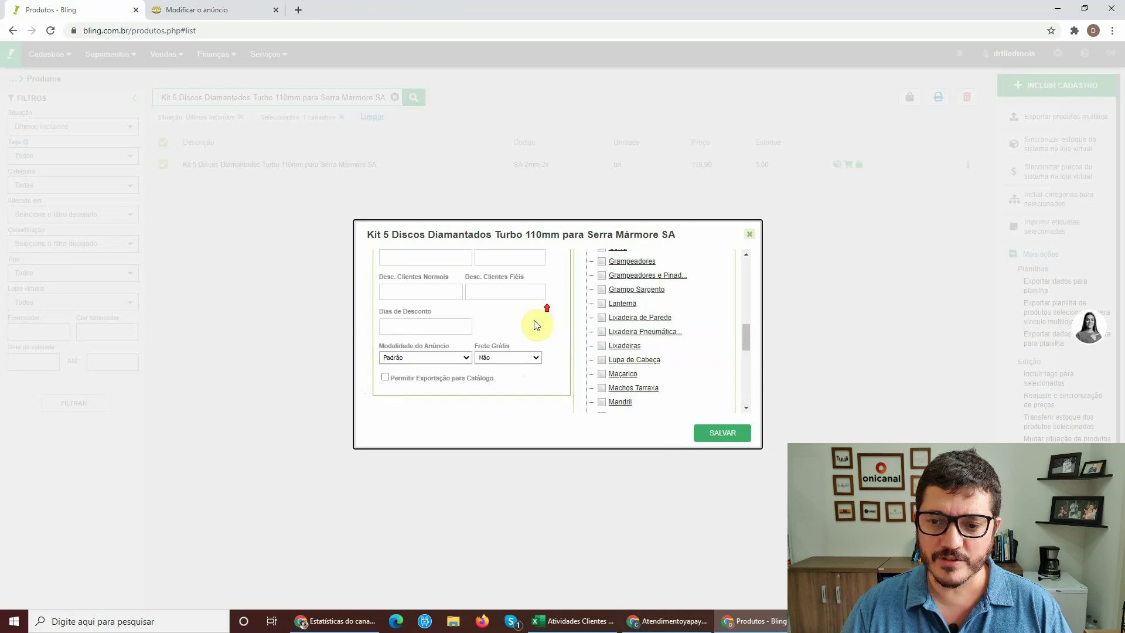
{"action": "scroll", "coordinate": [583, 336], "scroll_direction": "down", "scroll_amount": 3}
{"action": "scroll", "coordinate": [577, 331], "scroll_direction": "up", "scroll_amount": 3}
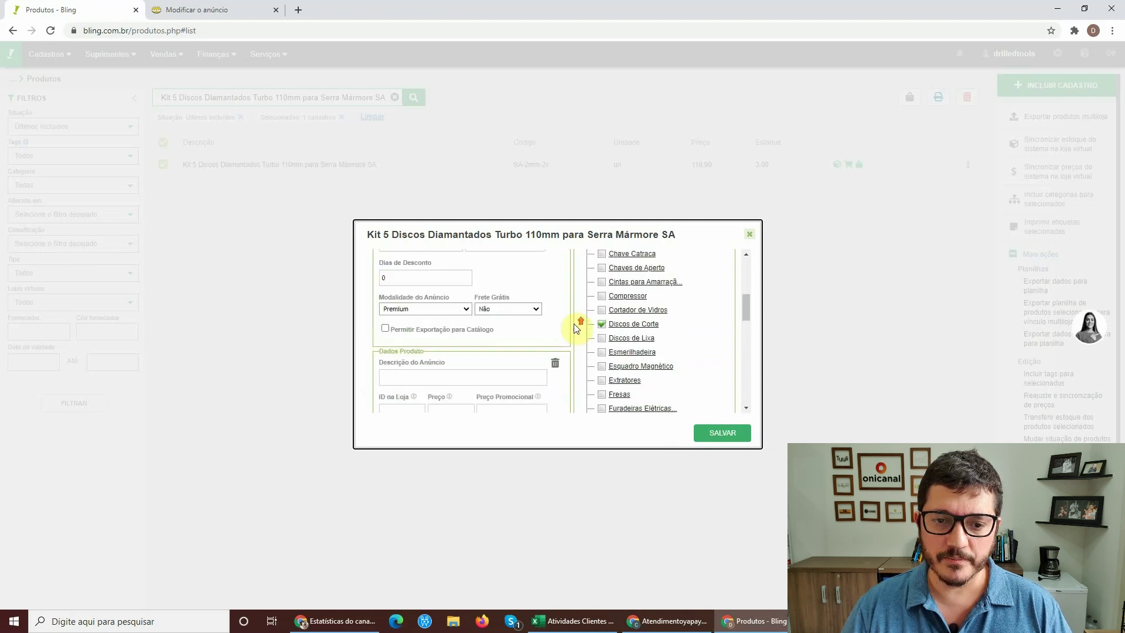
{"action": "scroll", "coordinate": [577, 328], "scroll_direction": "down", "scroll_amount": 3}
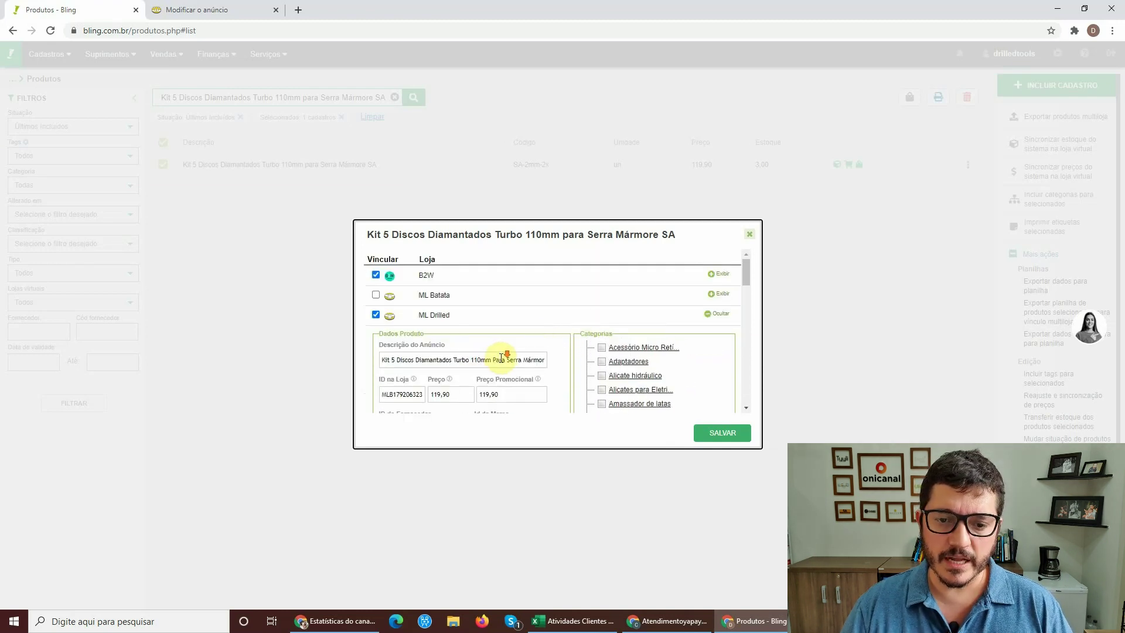
{"action": "scroll", "coordinate": [501, 358], "scroll_direction": "up", "scroll_amount": 2}
{"action": "scroll", "coordinate": [510, 340], "scroll_direction": "down", "scroll_amount": 3}
{"action": "scroll", "coordinate": [512, 334], "scroll_direction": "up", "scroll_amount": 2}
{"action": "scroll", "coordinate": [512, 334], "scroll_direction": "down", "scroll_amount": 2}
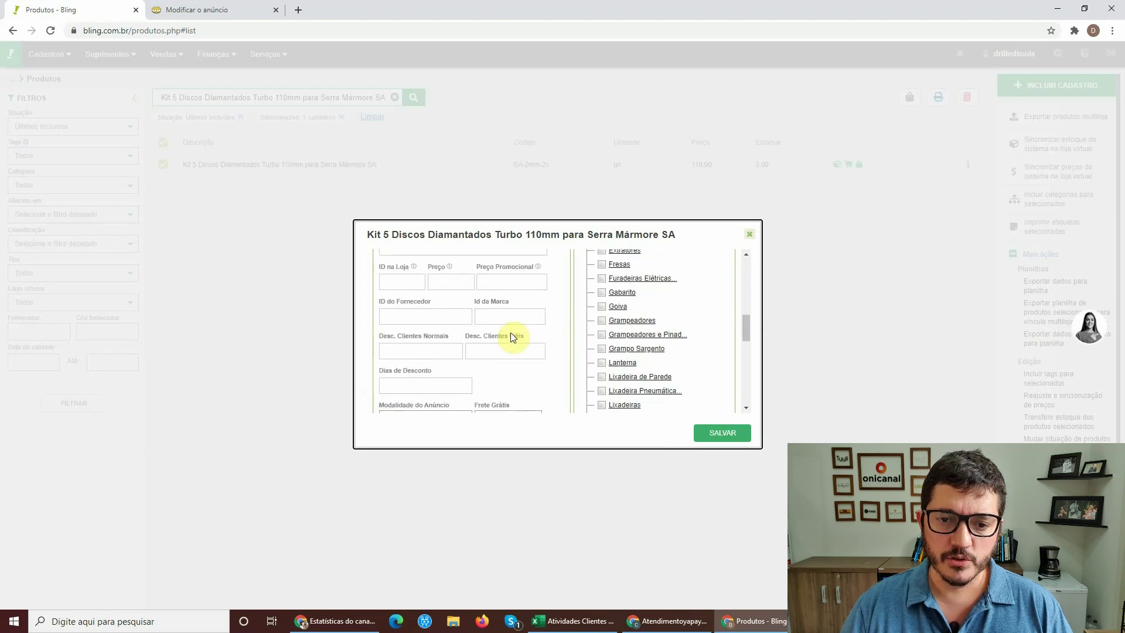
{"action": "scroll", "coordinate": [469, 331], "scroll_direction": "up", "scroll_amount": 3}
- Set both the price and the promotional price of the added ML Drilled listing to 89,90
{"action": "left_click", "coordinate": [402, 366]}
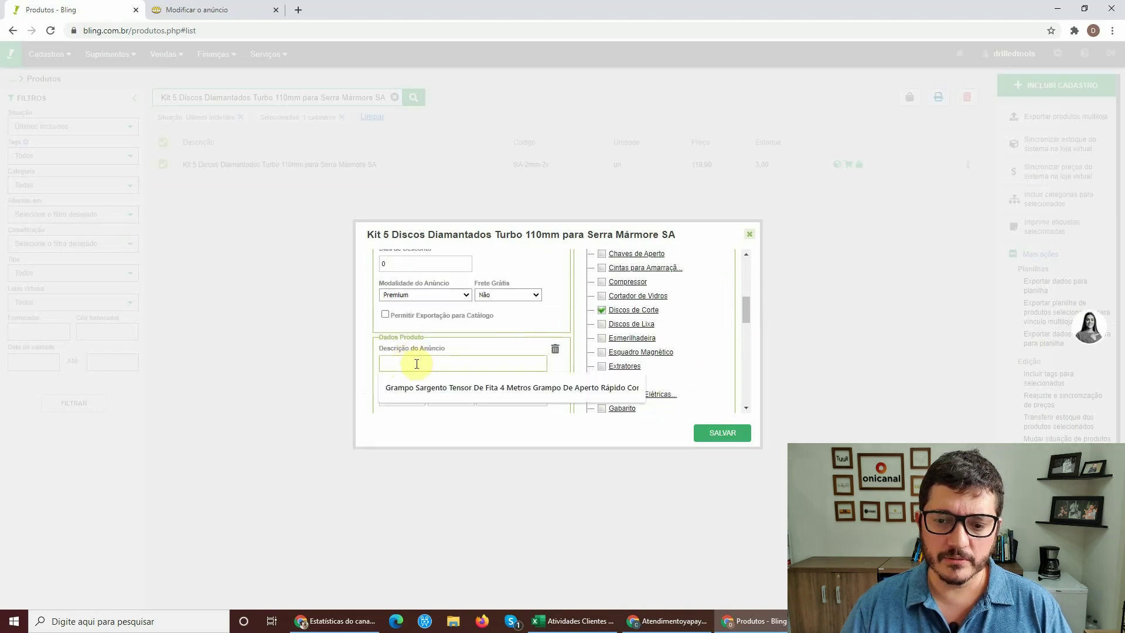
{"action": "scroll", "coordinate": [410, 358], "scroll_direction": "down", "scroll_amount": 1}
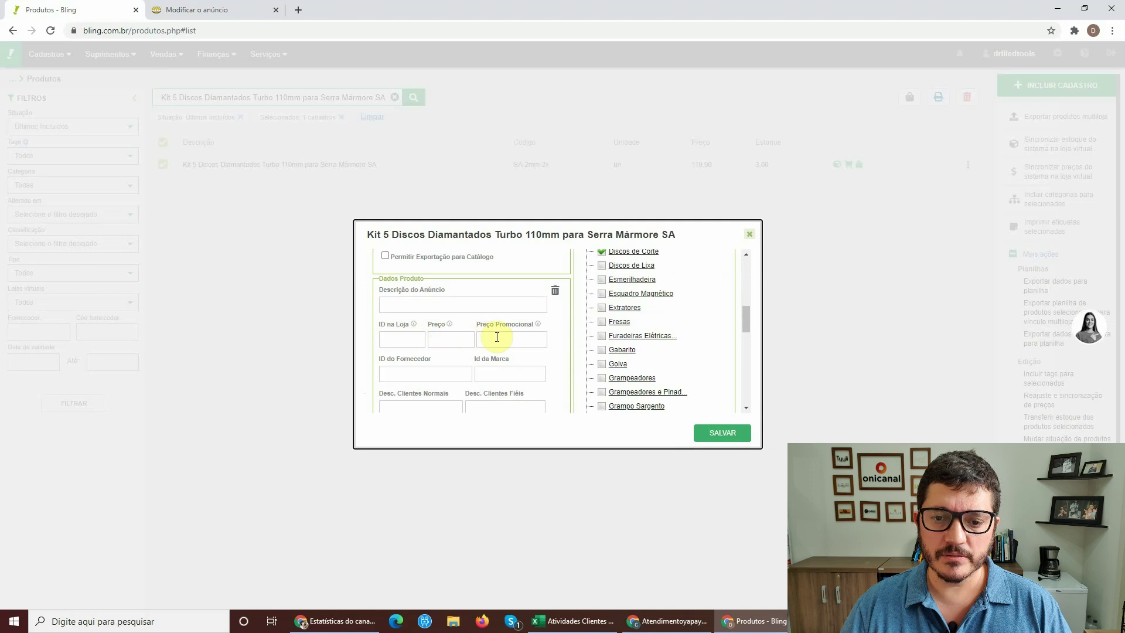
{"action": "left_click", "coordinate": [445, 339]}
{"action": "type", "text": "8"}
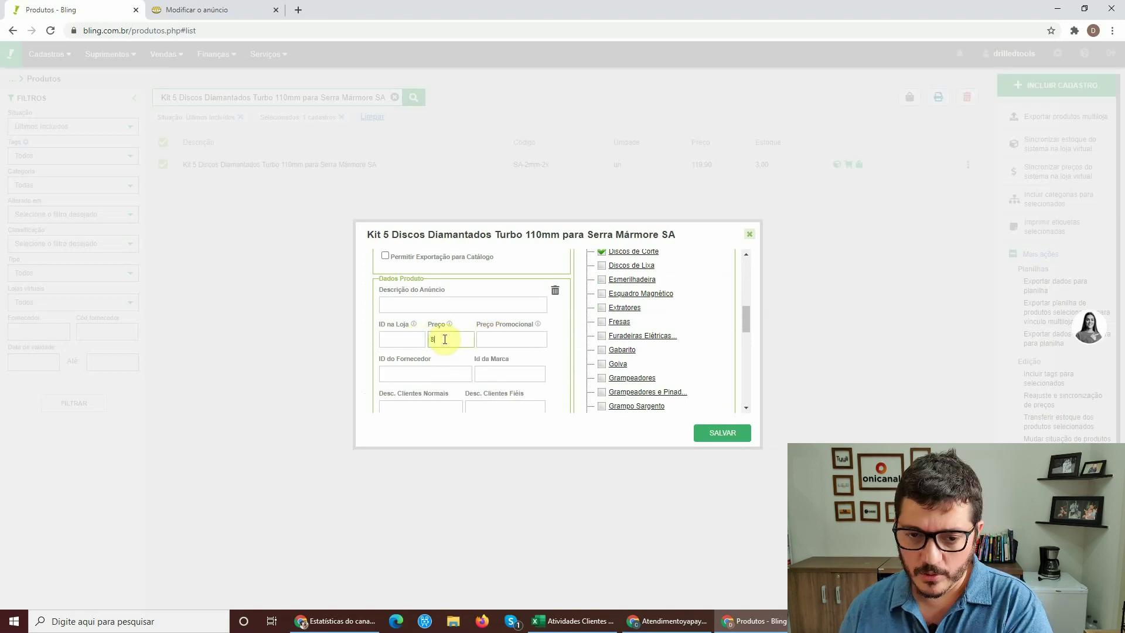
{"action": "type", "text": "9,90"}
{"action": "left_click", "coordinate": [495, 336]}
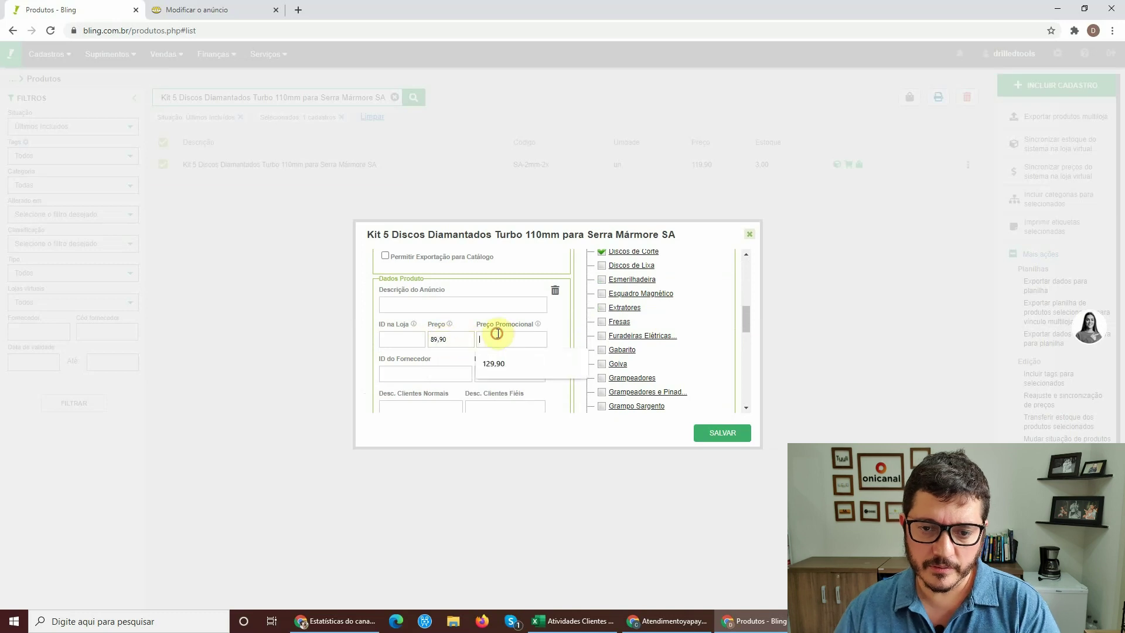
{"action": "type", "text": "89,90"}
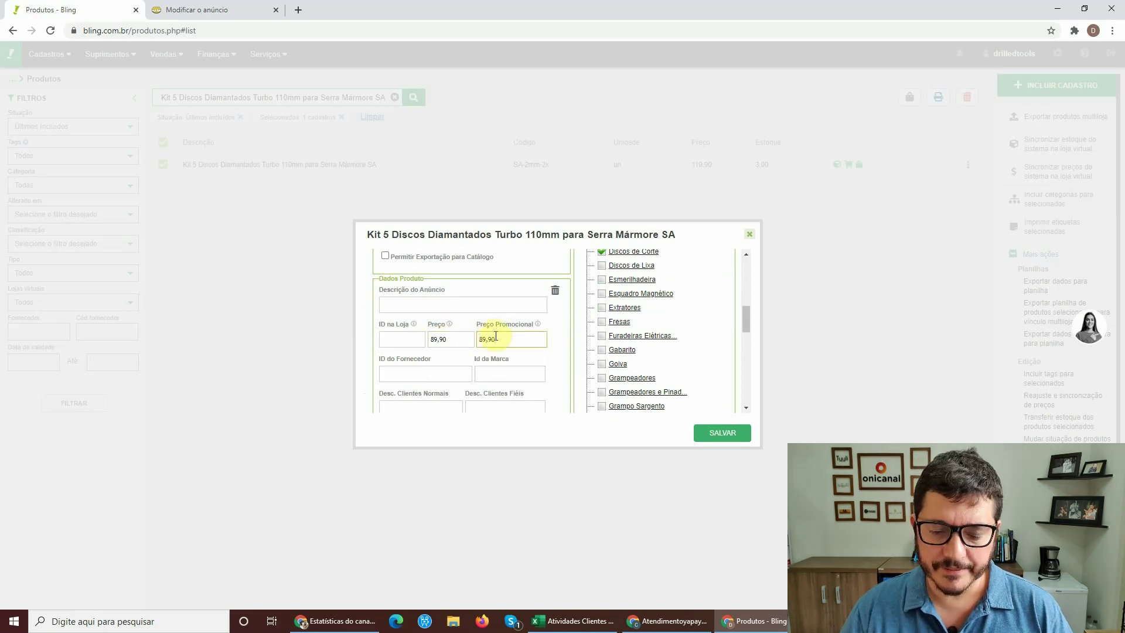
- Set the added listing's Modalidade do Anúncio to Premium and save the product's store links
{"action": "scroll", "coordinate": [501, 331], "scroll_direction": "down", "scroll_amount": 2}
{"action": "scroll", "coordinate": [501, 331], "scroll_direction": "down", "scroll_amount": 1}
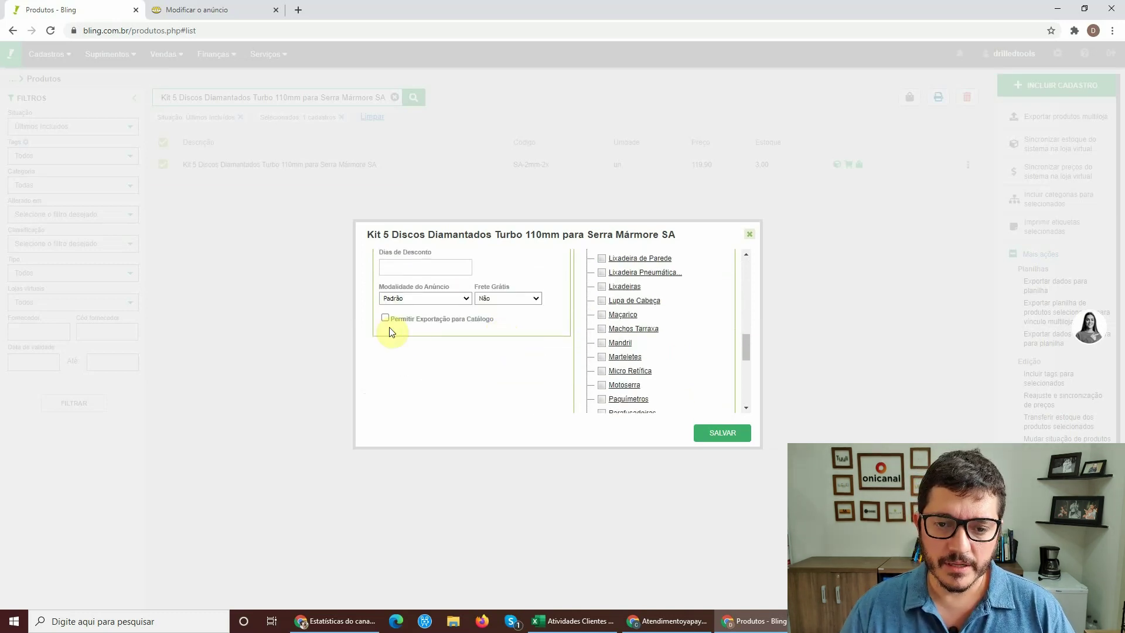
{"action": "scroll", "coordinate": [415, 333], "scroll_direction": "down", "scroll_amount": 1}
{"action": "scroll", "coordinate": [431, 337], "scroll_direction": "up", "scroll_amount": 2}
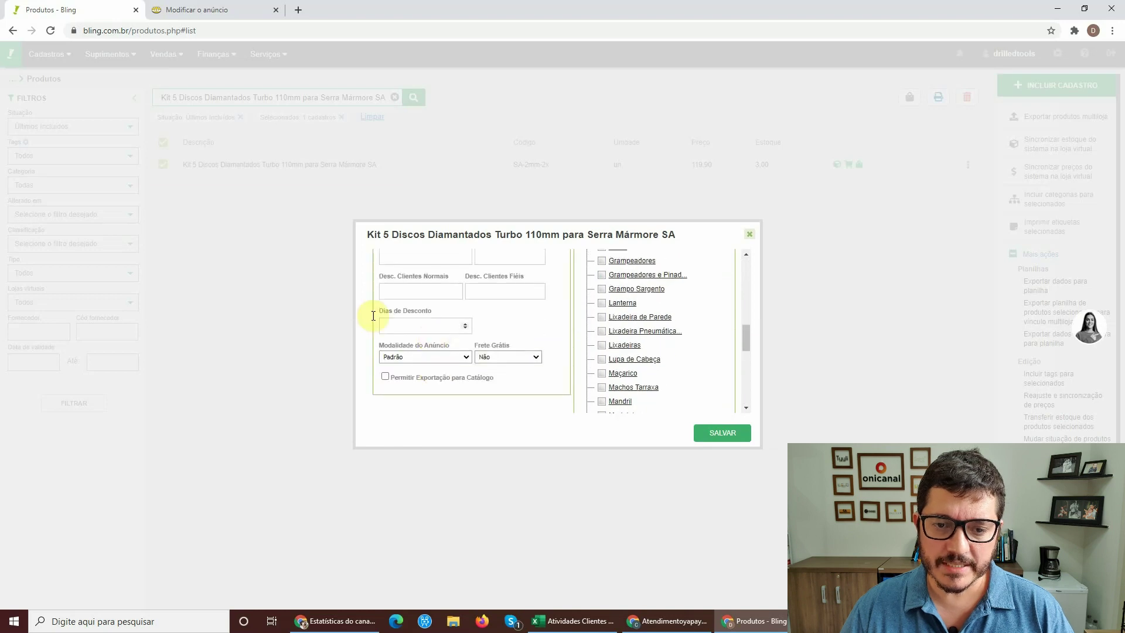
{"action": "left_click", "coordinate": [398, 359]}
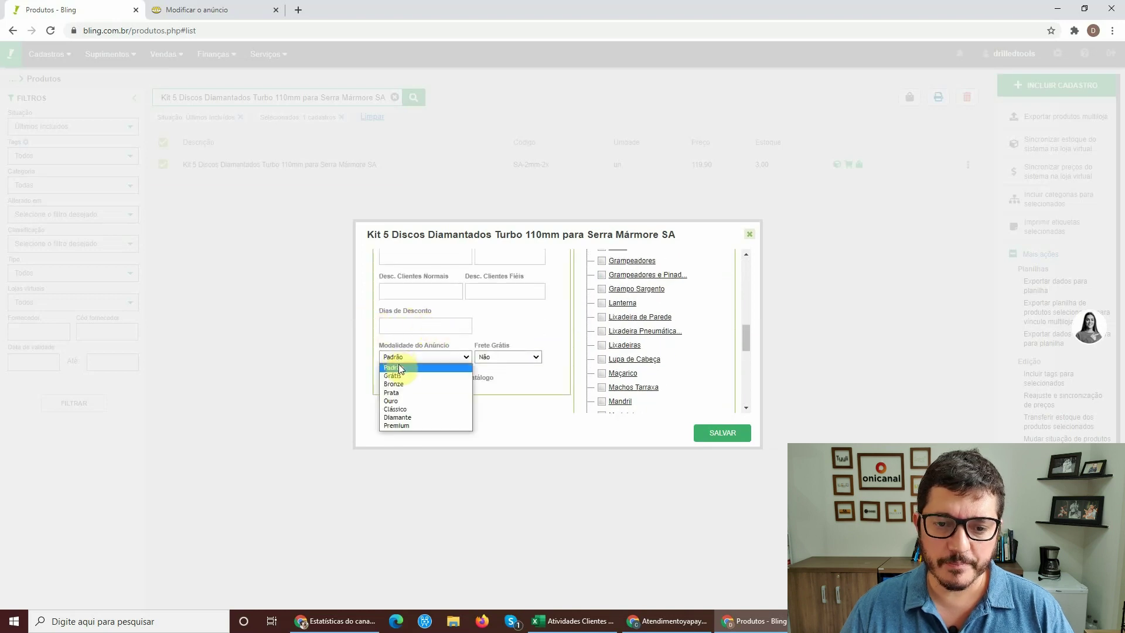
{"action": "left_click", "coordinate": [398, 425]}
{"action": "scroll", "coordinate": [712, 351], "scroll_direction": "up", "scroll_amount": 5}
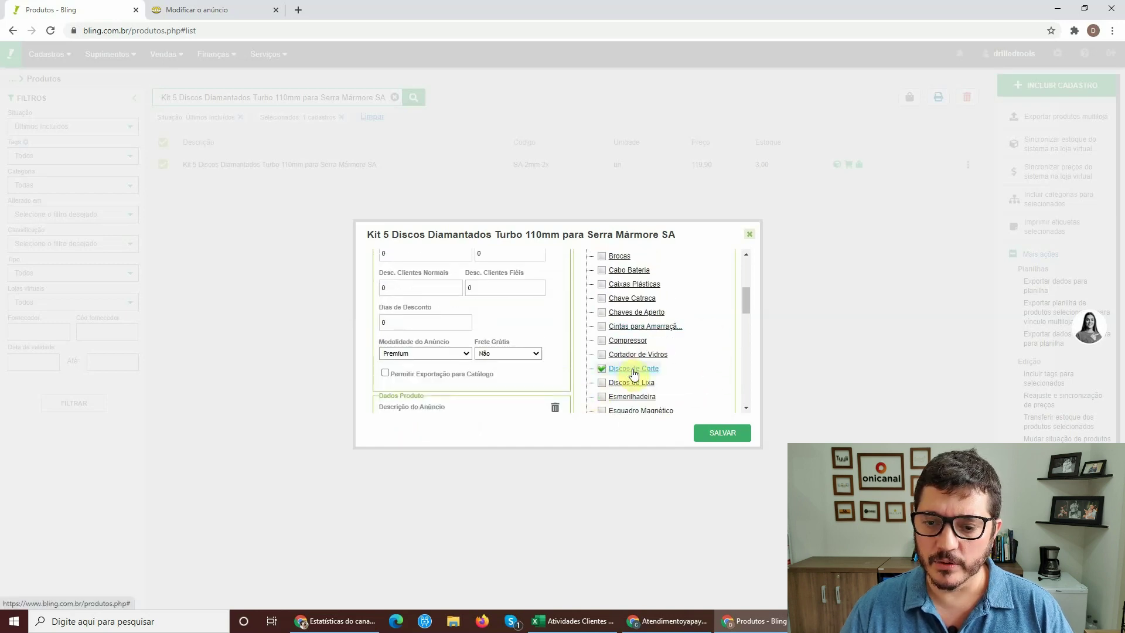
{"action": "left_click", "coordinate": [719, 433]}
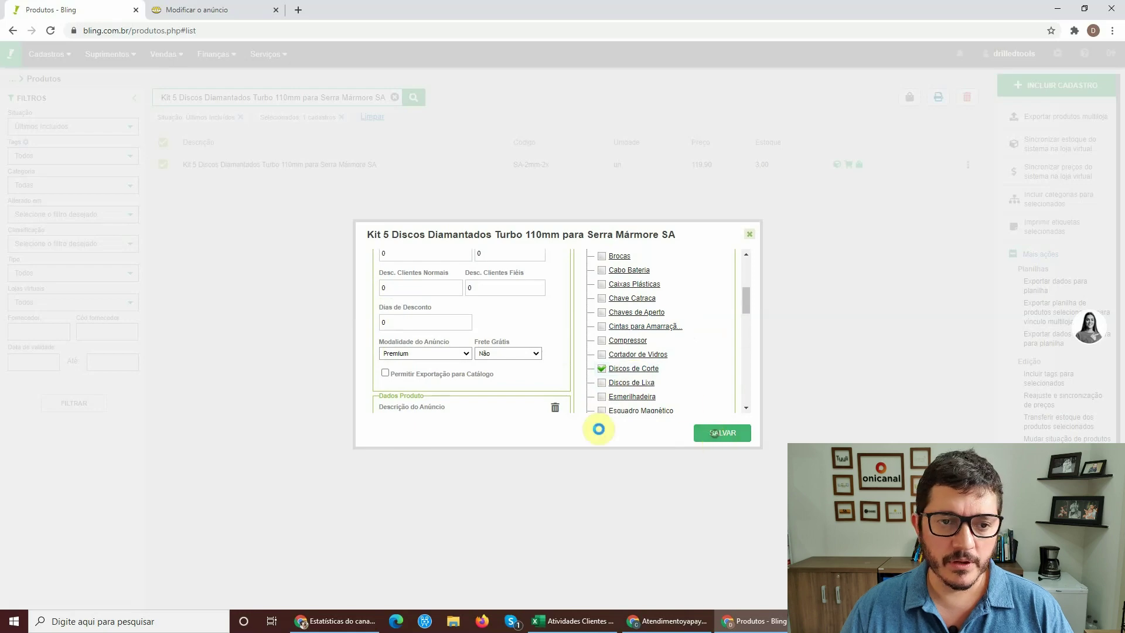
- Export the selected disc kit product to the ML Drilled store
{"action": "left_click", "coordinate": [1048, 116]}
{"action": "left_click", "coordinate": [396, 281]}
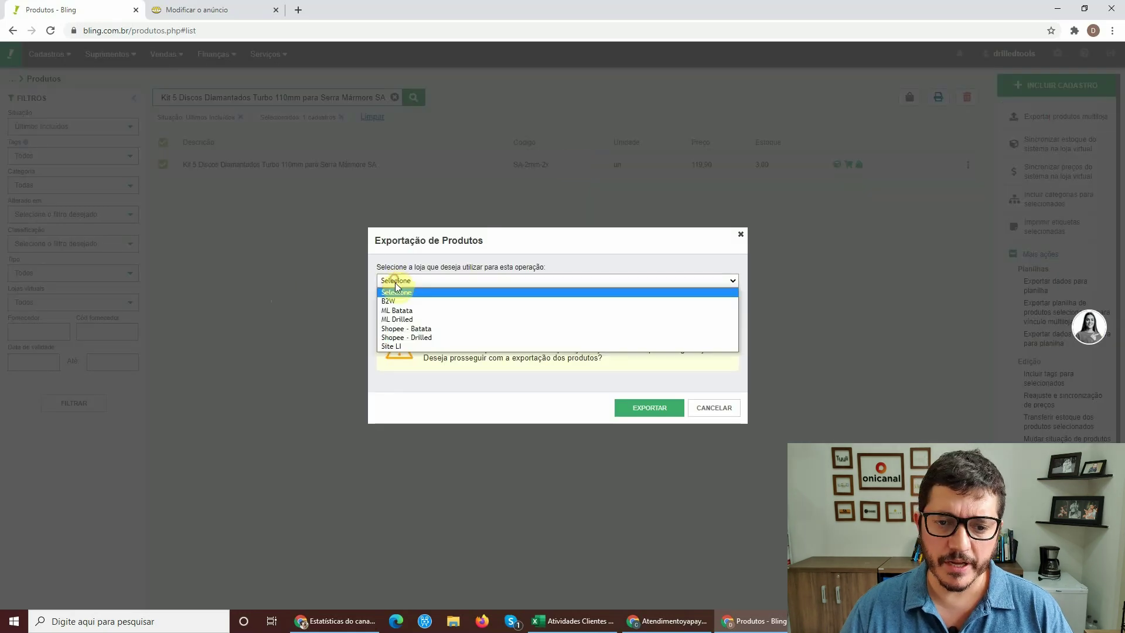
{"action": "left_click", "coordinate": [402, 318]}
{"action": "left_click", "coordinate": [647, 357]}
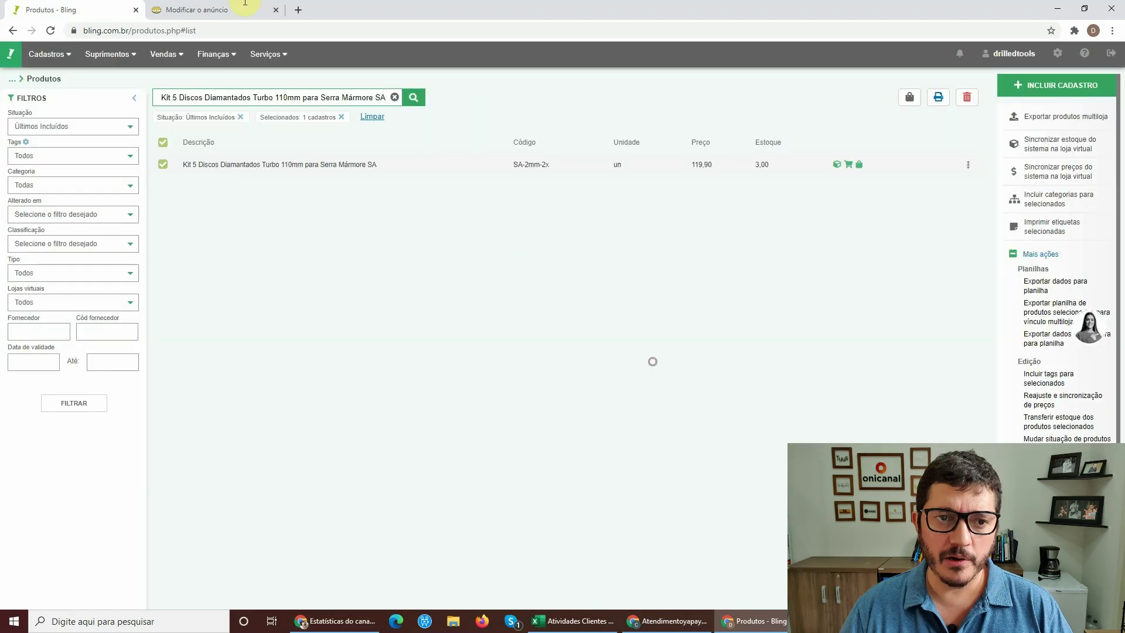
- Switch to Mercado Livre and refresh the active listings filtered by "discos diamantados" to check the exported kit listings
{"action": "left_click", "coordinate": [223, 10]}
{"action": "key", "text": "F5"}
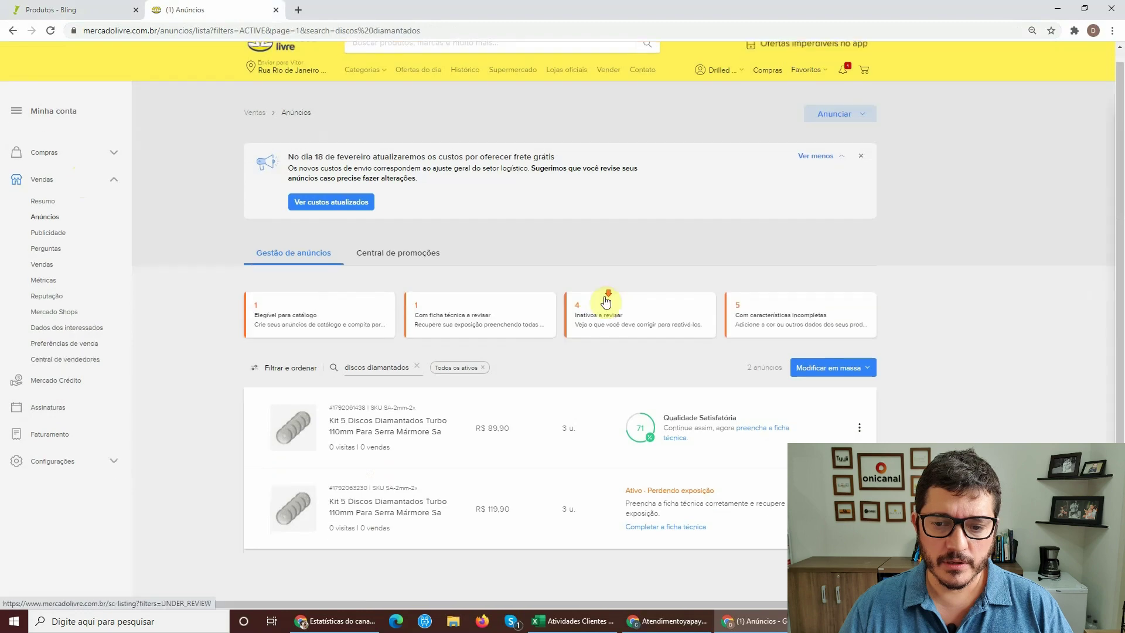
{"action": "scroll", "coordinate": [527, 351], "scroll_direction": "down", "scroll_amount": 3}
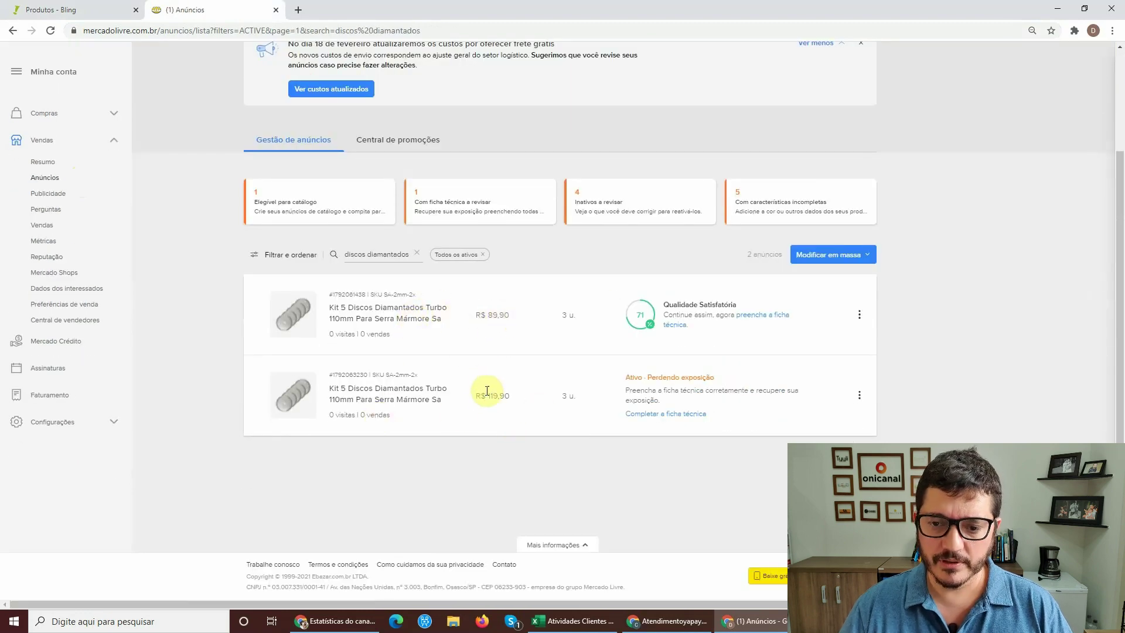
- Open the R$ 89,90 kit listing in a separate browser tab and check its Tipo de anúncio
{"action": "right_click", "coordinate": [369, 311]}
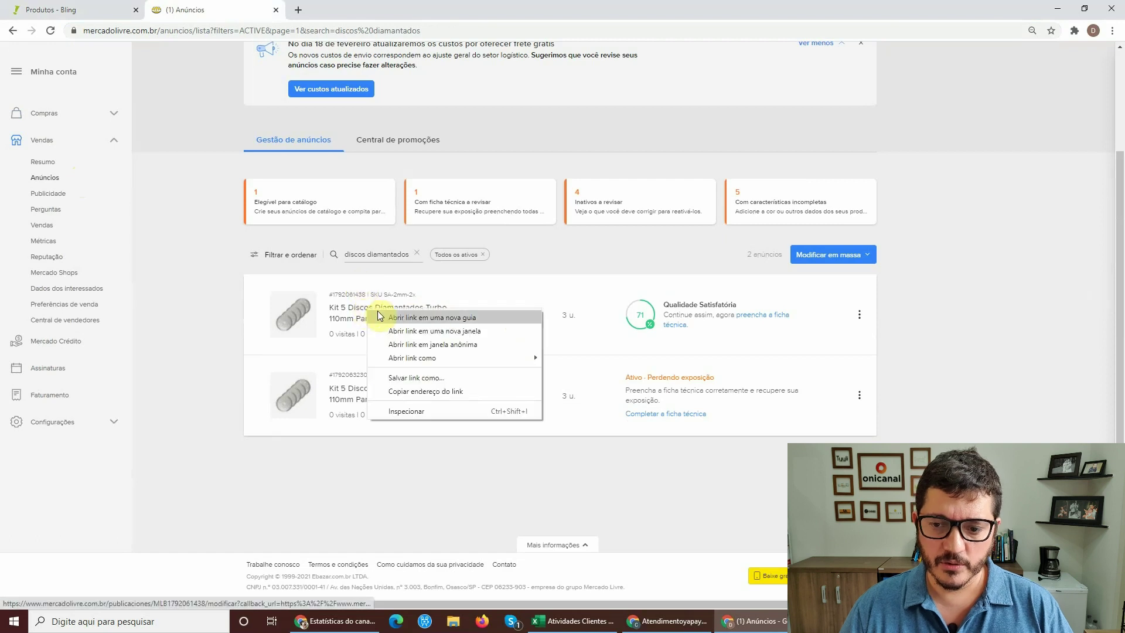
{"action": "left_click", "coordinate": [384, 316]}
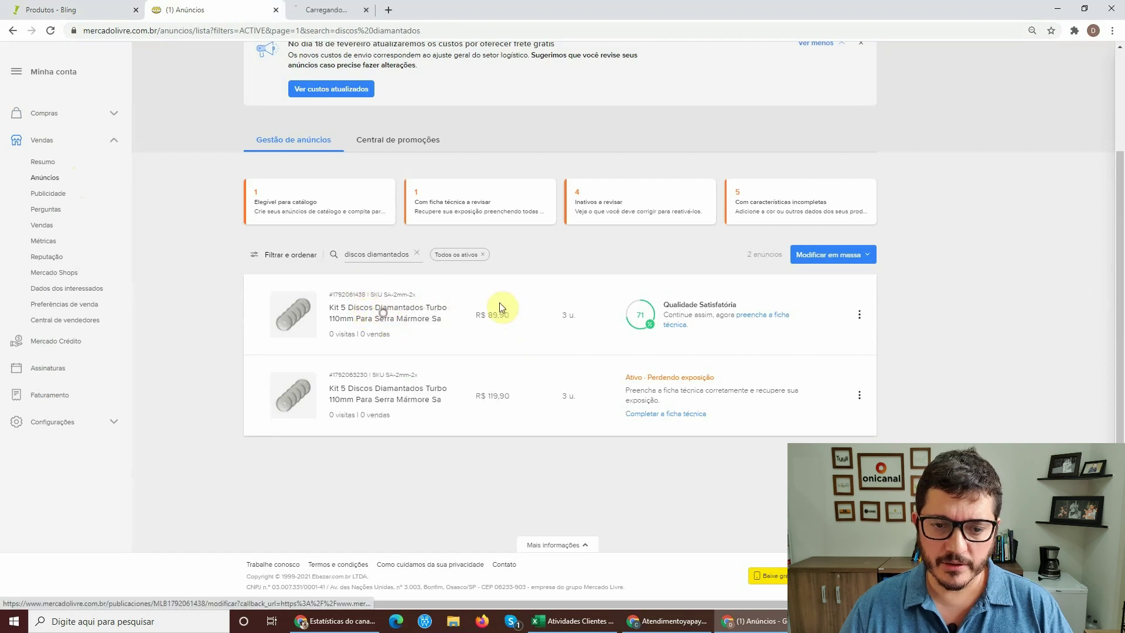
{"action": "left_click", "coordinate": [348, 8]}
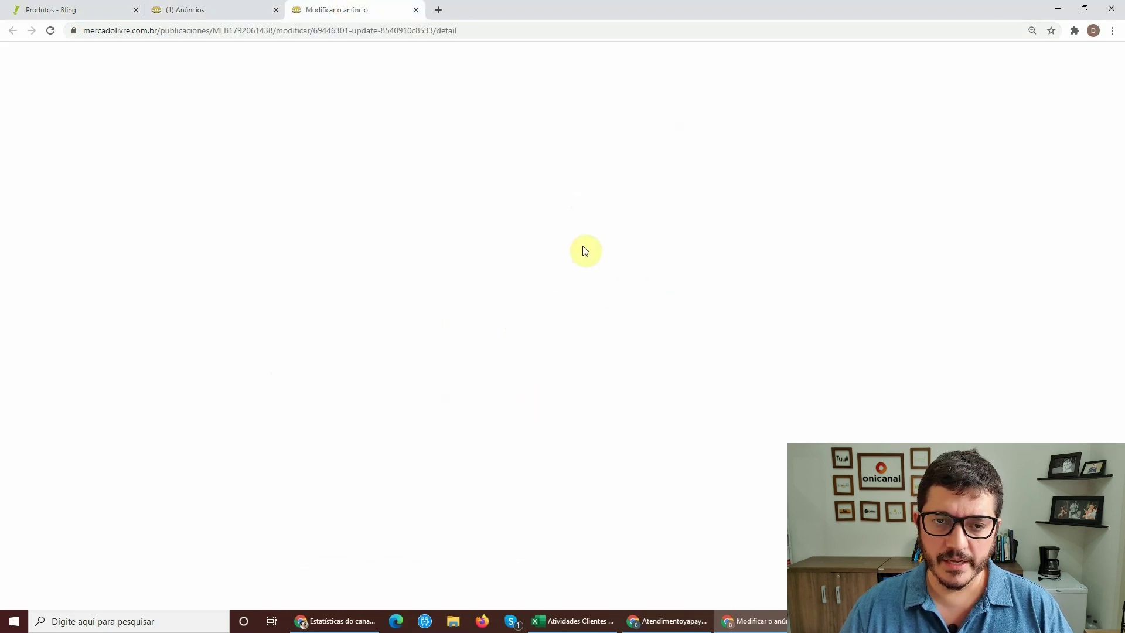
{"action": "scroll", "coordinate": [588, 191], "scroll_direction": "down", "scroll_amount": 10}
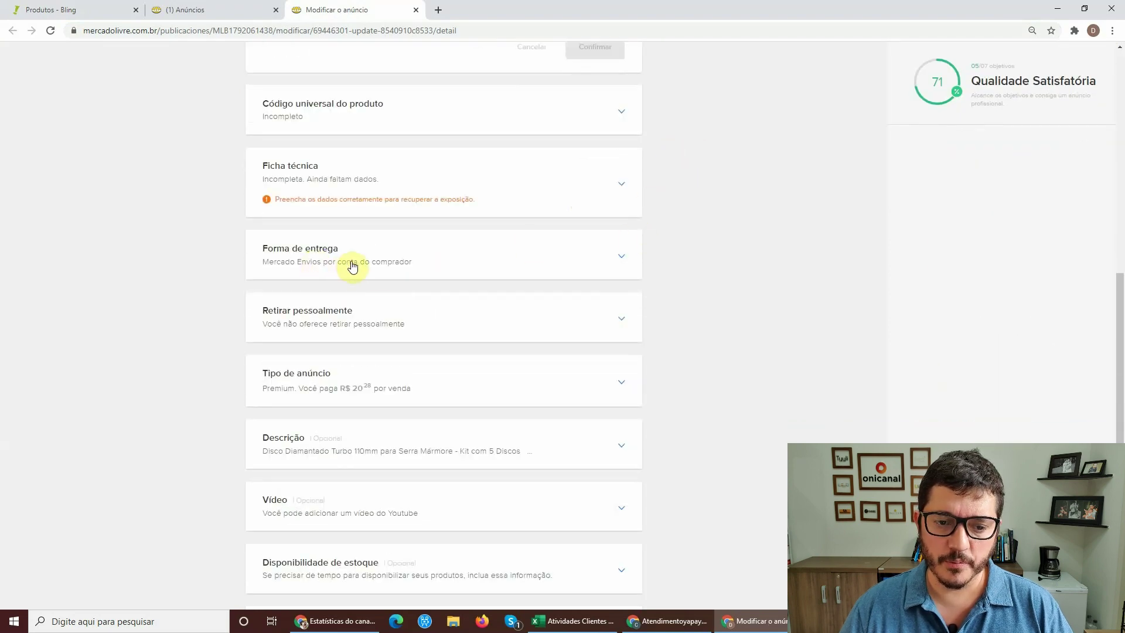
{"action": "scroll", "coordinate": [852, 258], "scroll_direction": "down", "scroll_amount": 1}
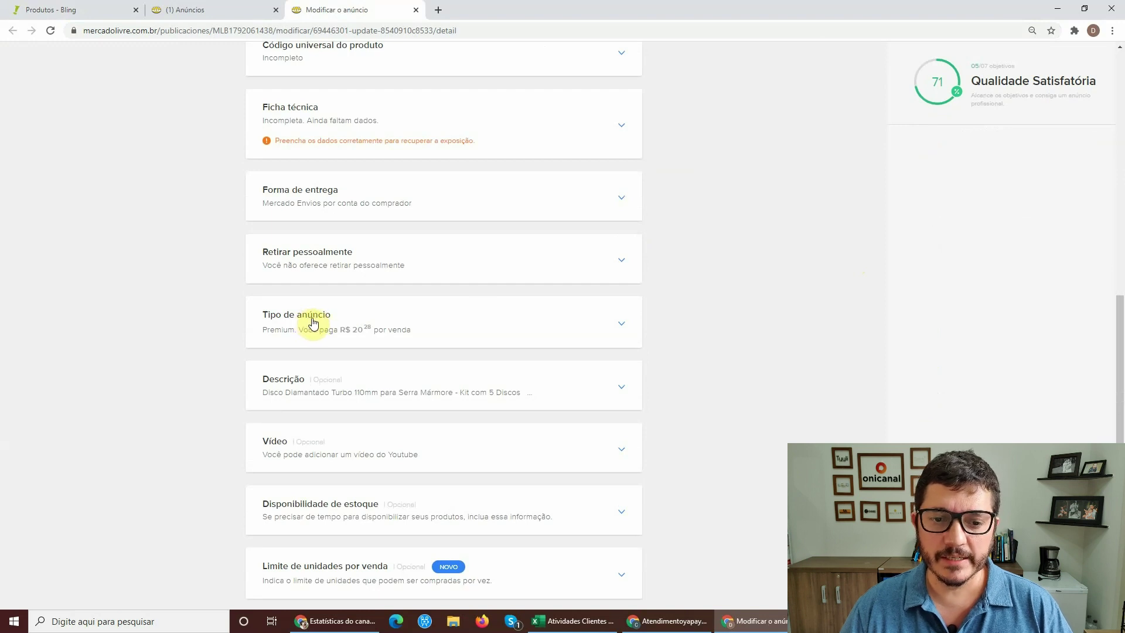
- Open the R$ 89,90 listing for editing from the listings page and change its title's opening words to "Disco Diamantado"
{"action": "key", "text": "ctrl+shift+Tab"}
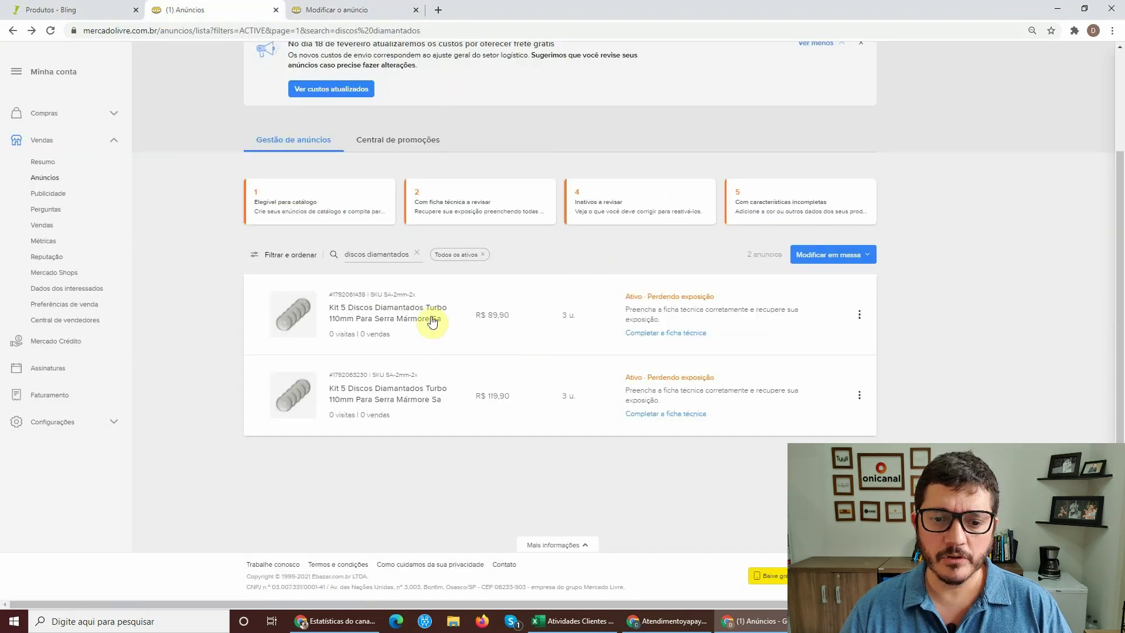
{"action": "left_click", "coordinate": [385, 324]}
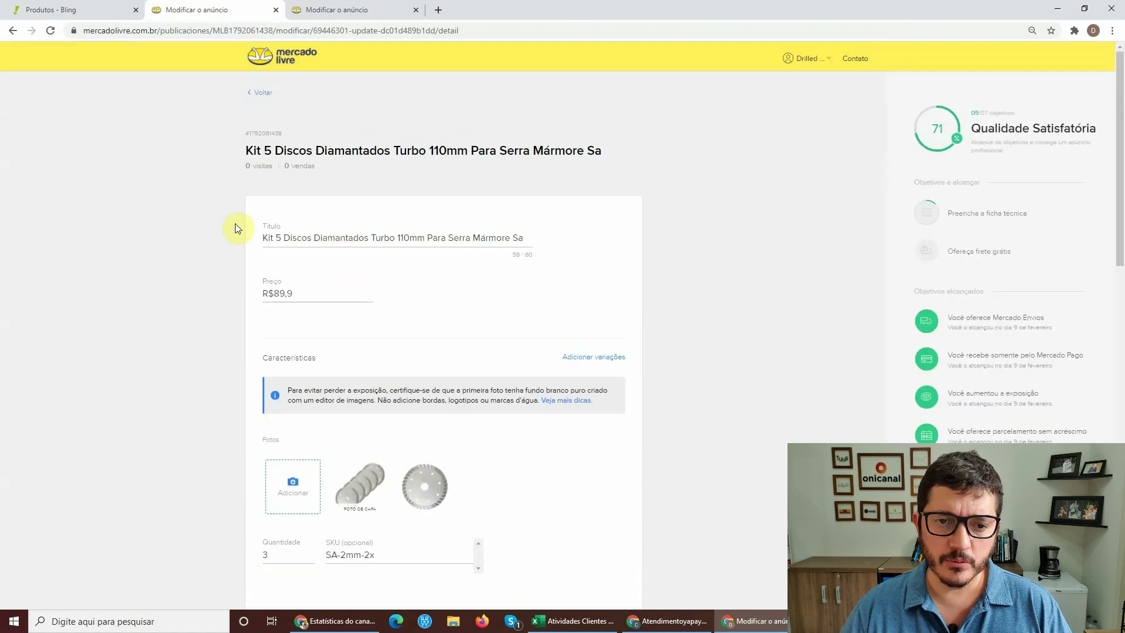
{"action": "left_click_drag", "start_coordinate": [283, 239], "coordinate": [173, 230]}
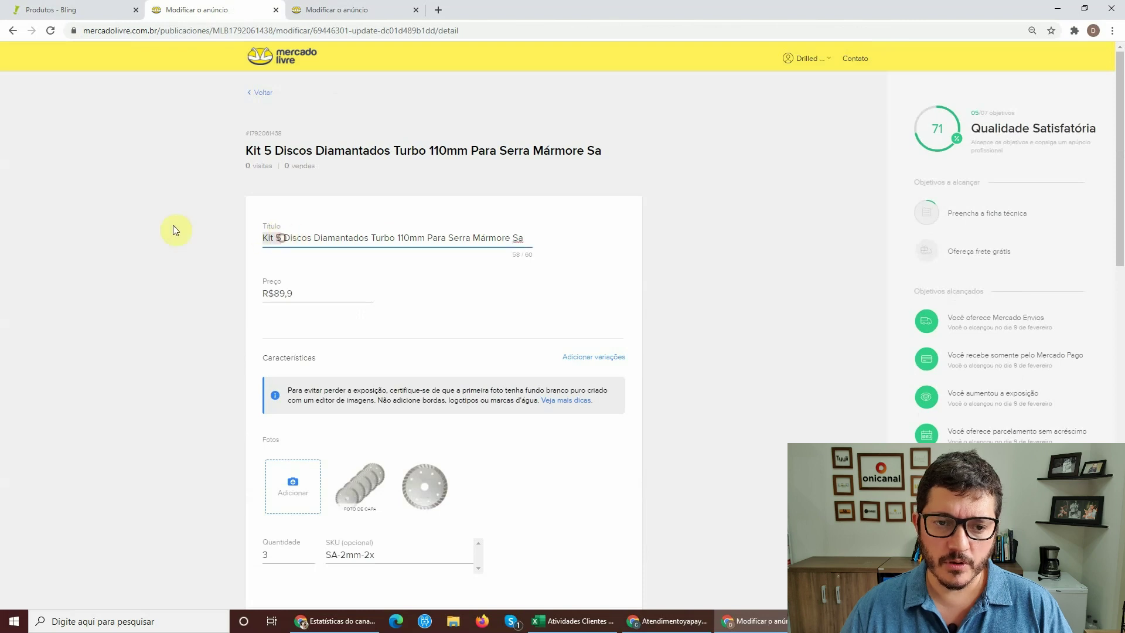
{"action": "key", "text": "BackSpace"}
{"action": "key", "text": "Delete"}
{"action": "left_click", "coordinate": [288, 240]}
{"action": "key", "text": "BackSpace"}
{"action": "left_click", "coordinate": [343, 237]}
{"action": "key", "text": "BackSpace"}
- Complete the listing title as "Disco Diamantado 110mm 110mm para Serra Mármore Kit 5 Peças" and confirm the change
{"action": "type", "text": "110mm"}
{"action": "key", "text": "Delete"}
{"action": "key", "text": "Delete"}
{"action": "key", "text": "Delete"}
{"action": "key", "text": "Delete"}
{"action": "key", "text": "Delete"}
{"action": "key", "text": "Delete"}
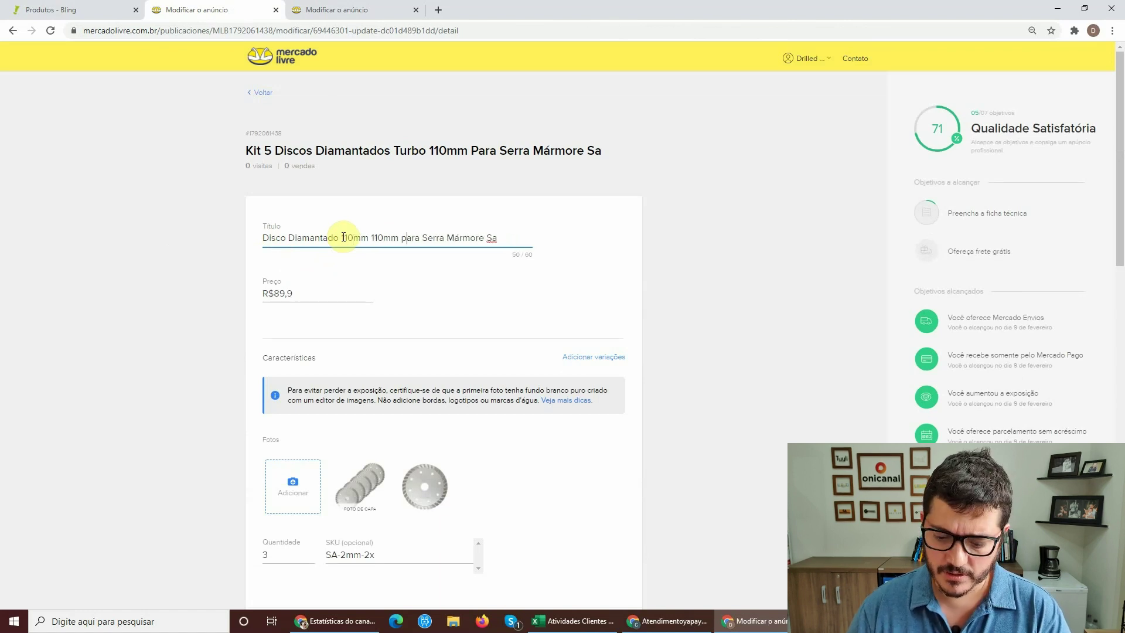
{"action": "type", "text": "5 Peça"}
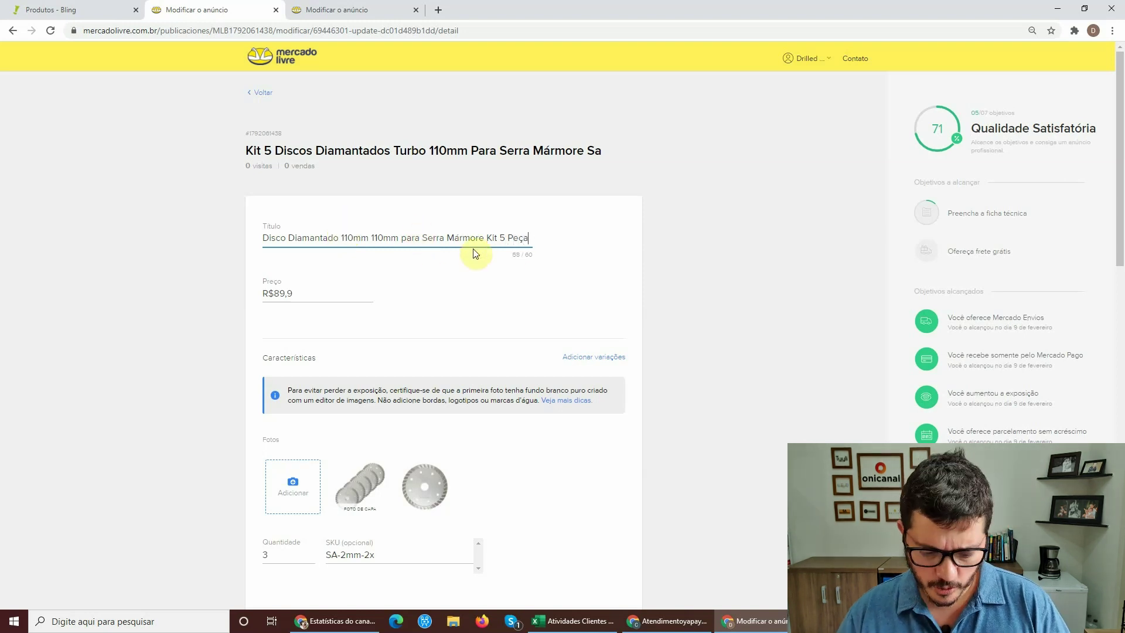
{"action": "scroll", "coordinate": [673, 306], "scroll_direction": "down", "scroll_amount": 15}
{"action": "scroll", "coordinate": [628, 253], "scroll_direction": "up", "scroll_amount": 7}
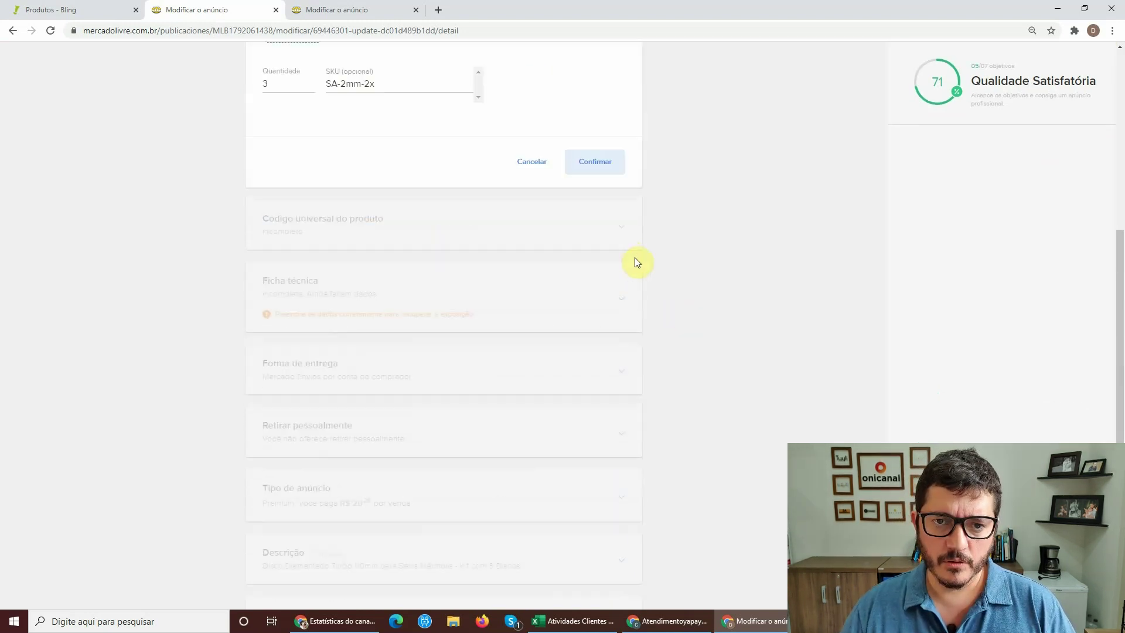
{"action": "scroll", "coordinate": [638, 252], "scroll_direction": "up", "scroll_amount": 7}
{"action": "scroll", "coordinate": [650, 261], "scroll_direction": "down", "scroll_amount": 5}
- Search the active listings for "disco diamantado" and compare the retitled kit listing with the original one
{"action": "key", "text": "ctrl+Tab"}
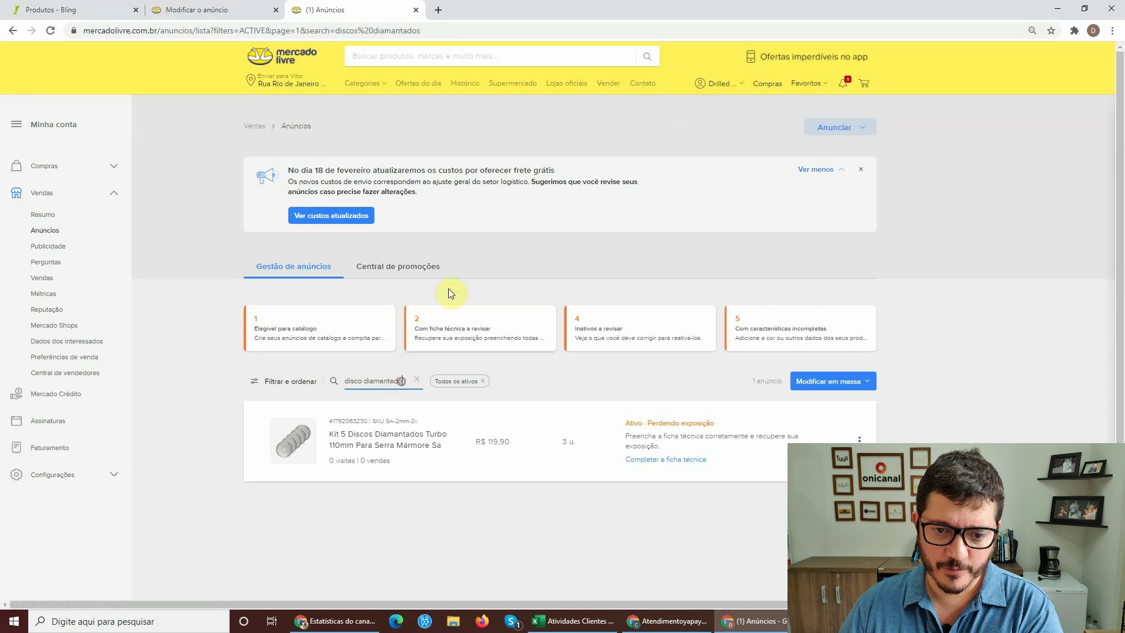
{"action": "key", "text": "Delete"}
{"action": "key", "text": "Return"}
{"action": "scroll", "coordinate": [445, 293], "scroll_direction": "down", "scroll_amount": 4}
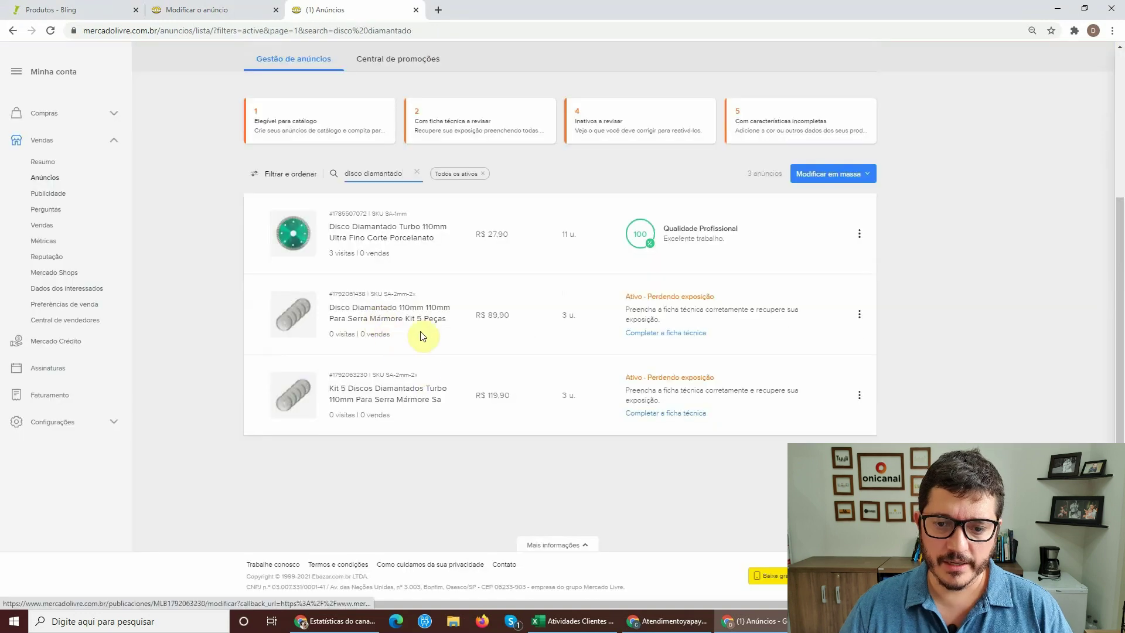